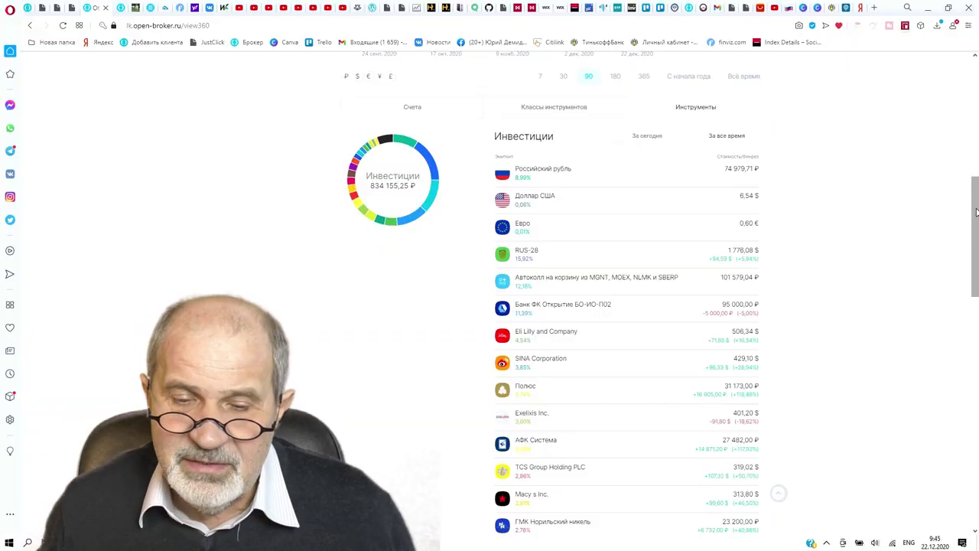
Examine the holdings and liabilities in the brokerage portfolio's instrument list, from the currencies down to the options
mouse_move(977, 212)
left_mouse_down()
mouse_move(975, 224)
mouse_move(974, 161)
mouse_move(978, 240)
mouse_move(977, 224)
left_mouse_up()
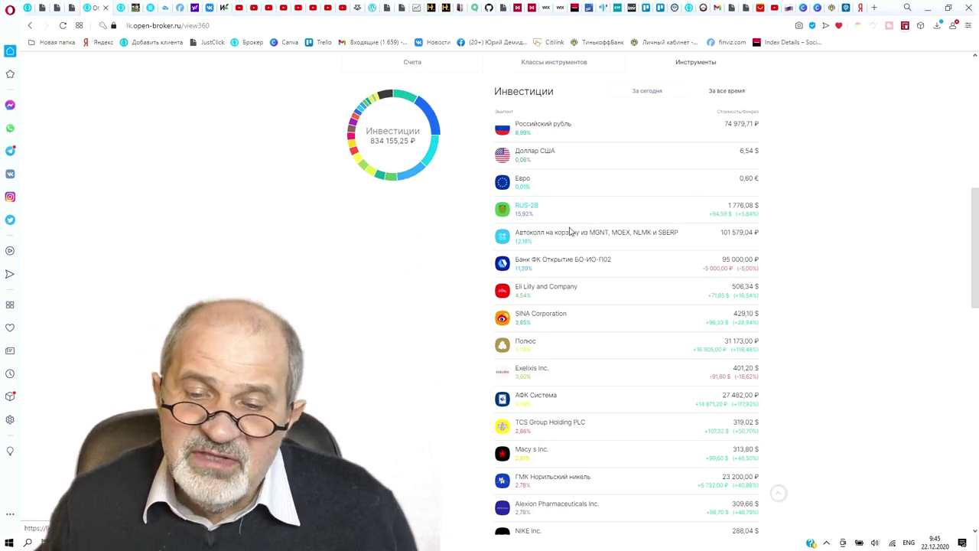
left_click_drag(975, 260, 977, 286)
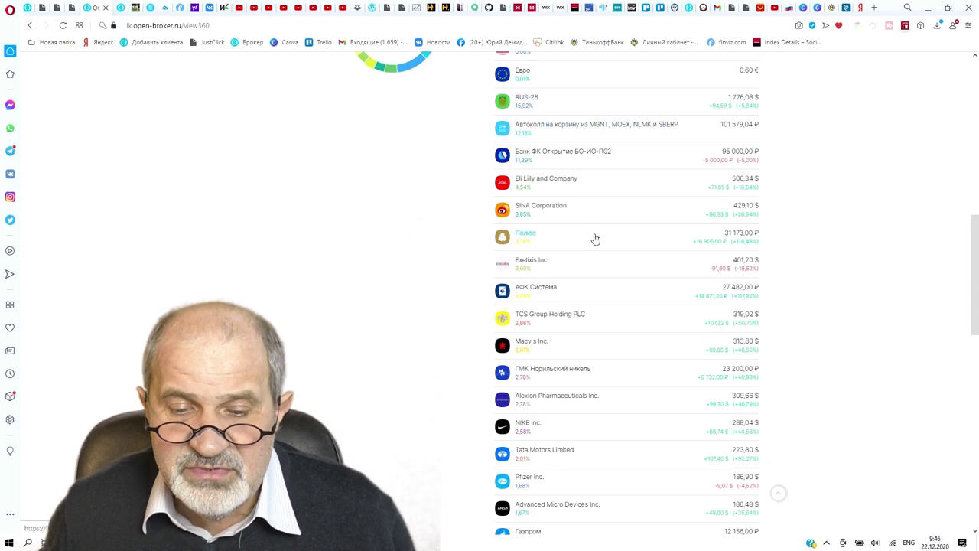
scroll(592, 241, "down", 3)
scroll(589, 245, "down", 2)
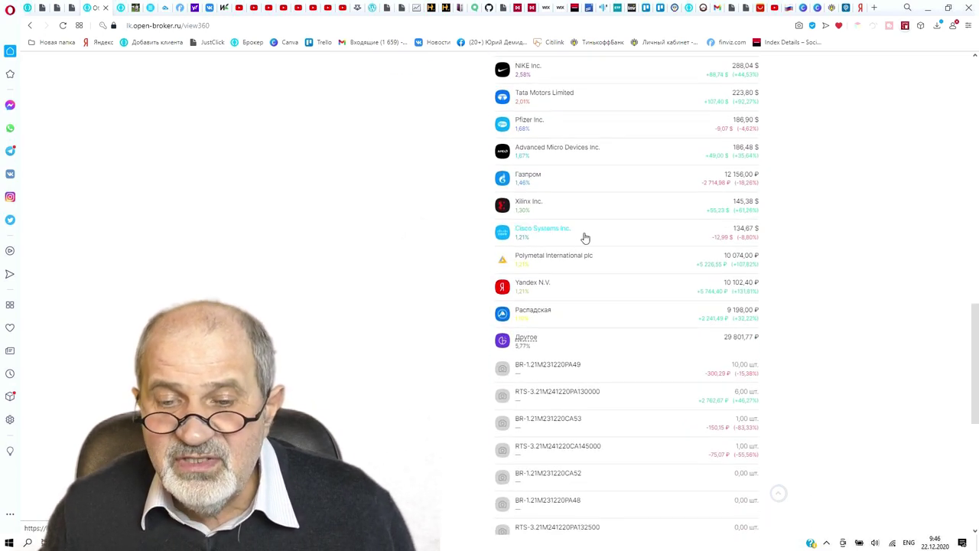
scroll(642, 187, "down", 2)
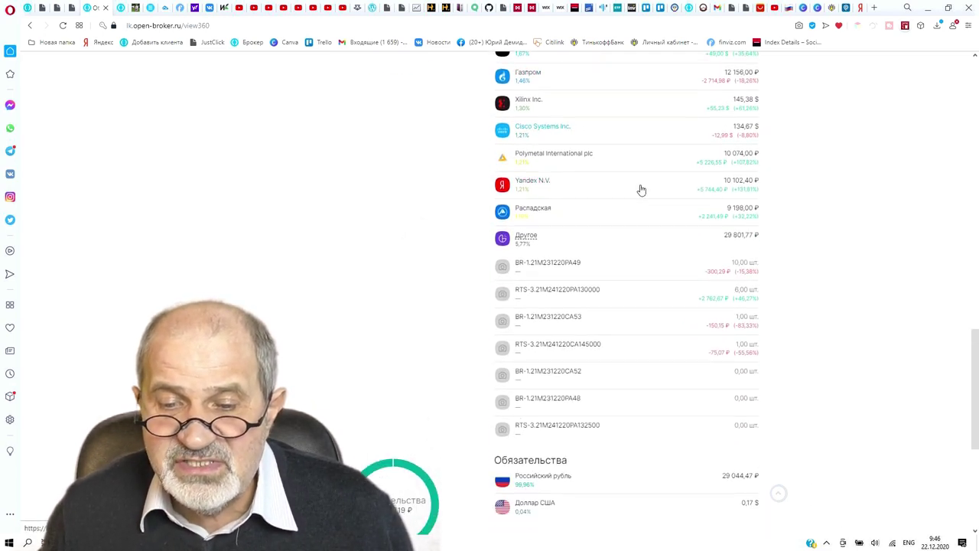
scroll(644, 195, "down", 1)
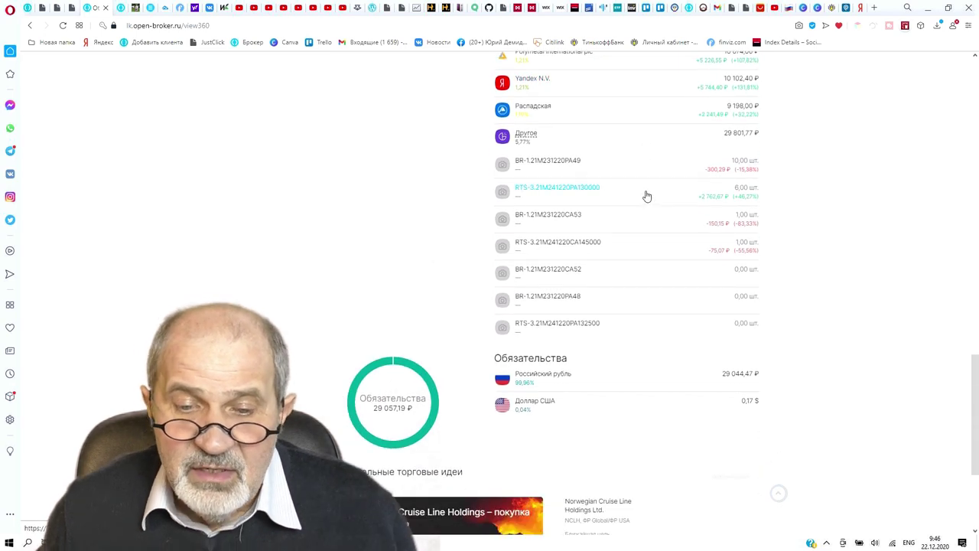
scroll(652, 194, "up", 2)
scroll(659, 196, "up", 3)
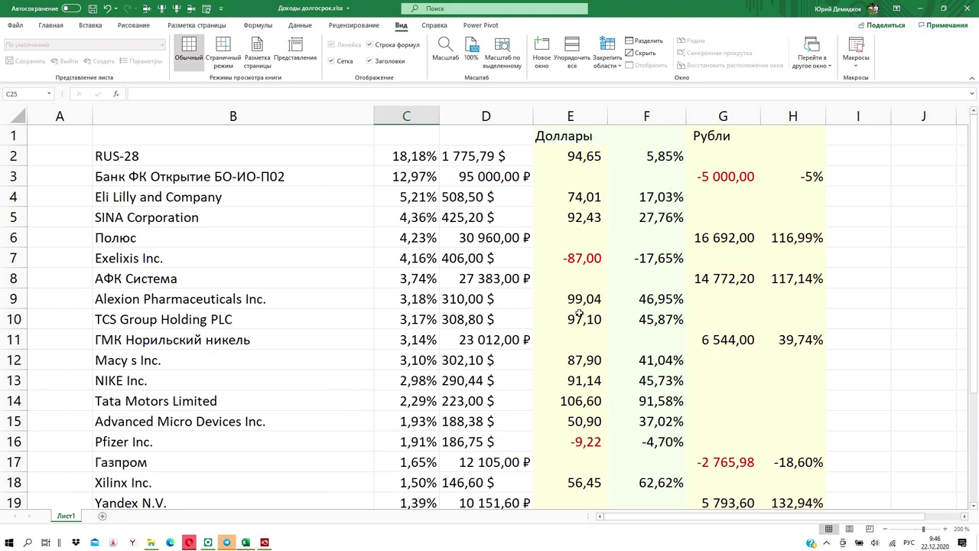
Switch to the Excel workbook Доходы долгосрок.xlsx and head the portfolio share column in C1 with "% Актива"
left_click(126, 157)
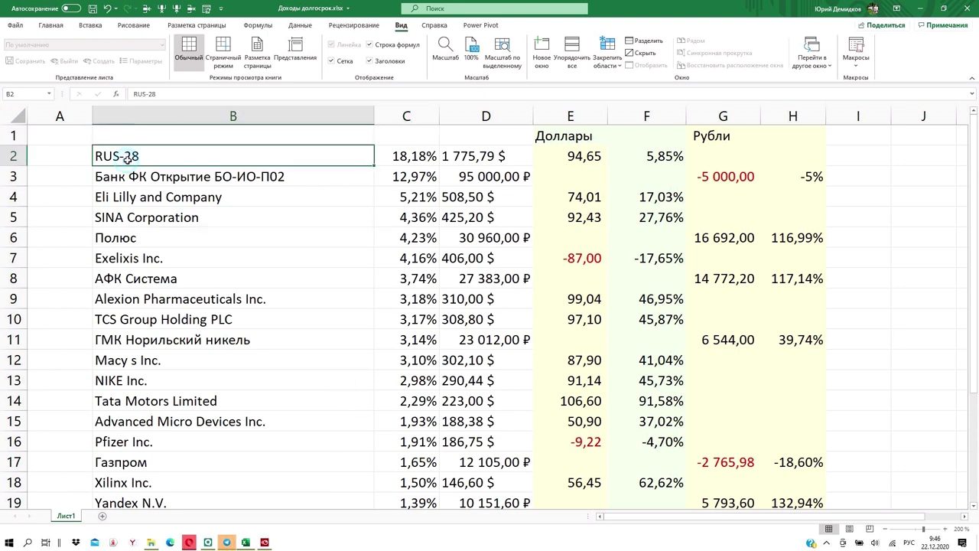
left_click(140, 178)
left_click(146, 198)
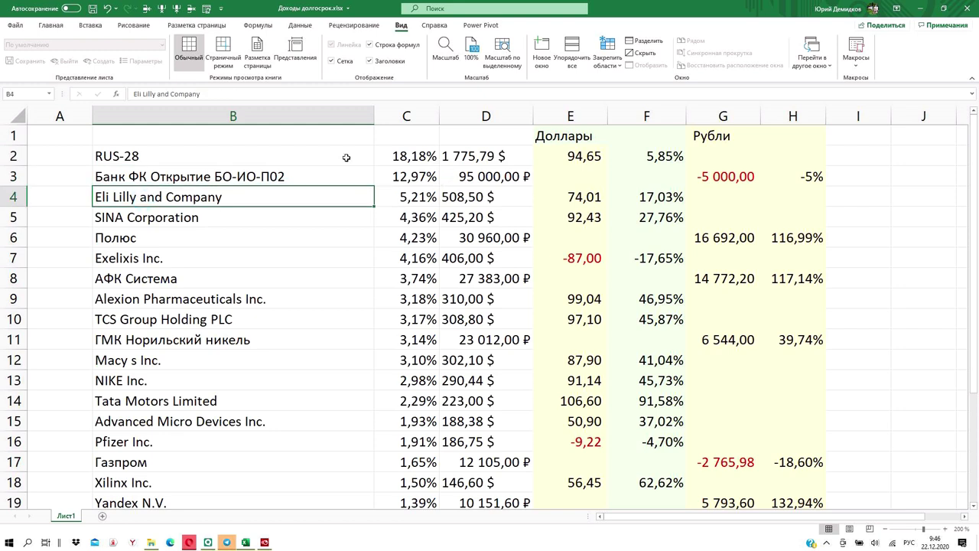
left_click(399, 157)
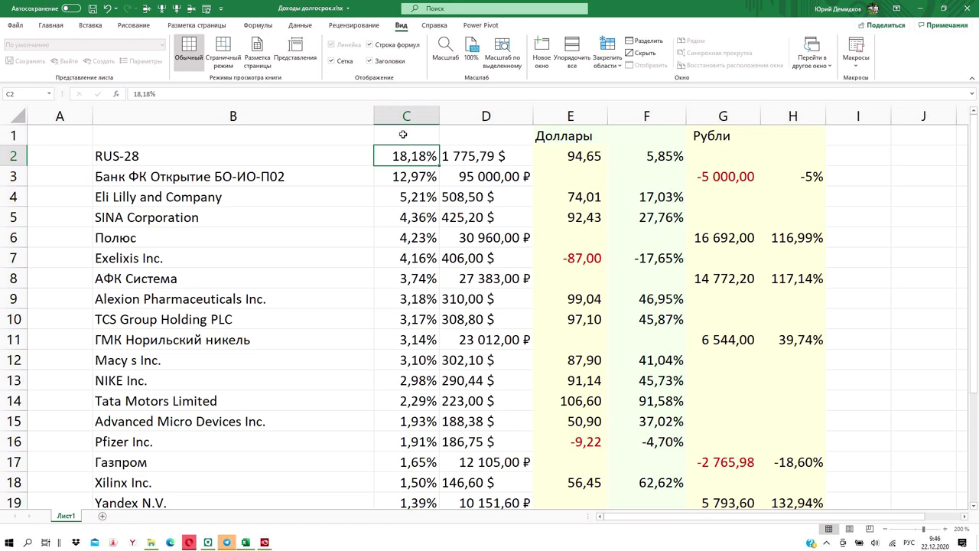
left_click(403, 135)
type("%Актива")
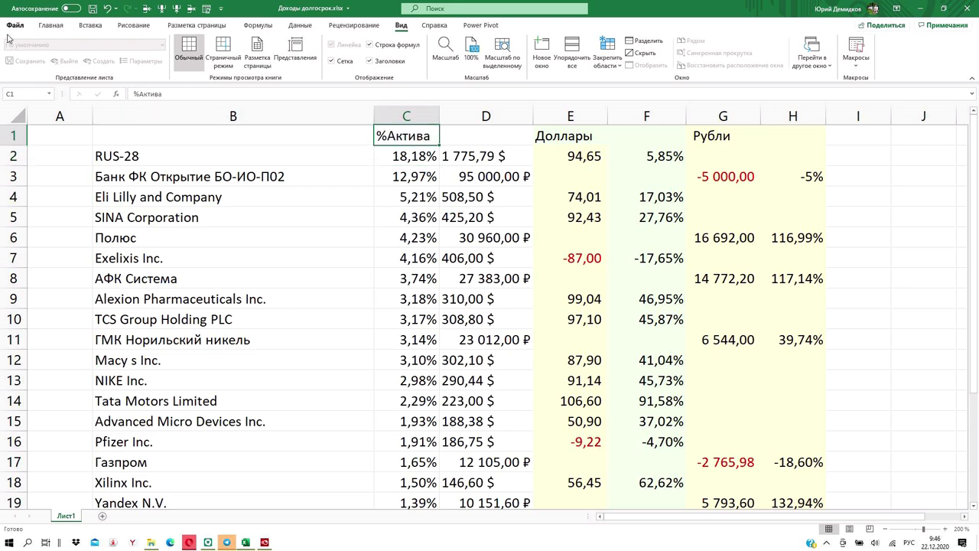
left_click(138, 94)
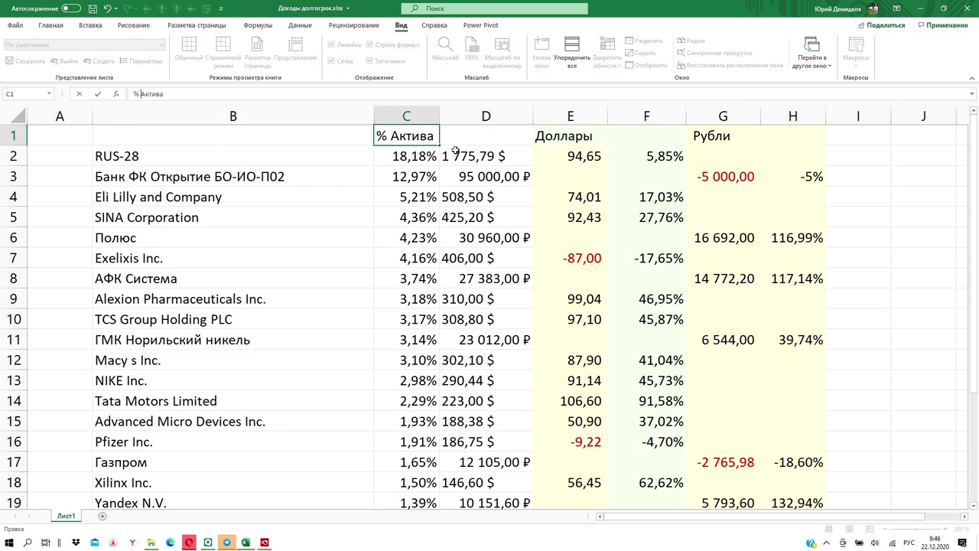
left_click(553, 140)
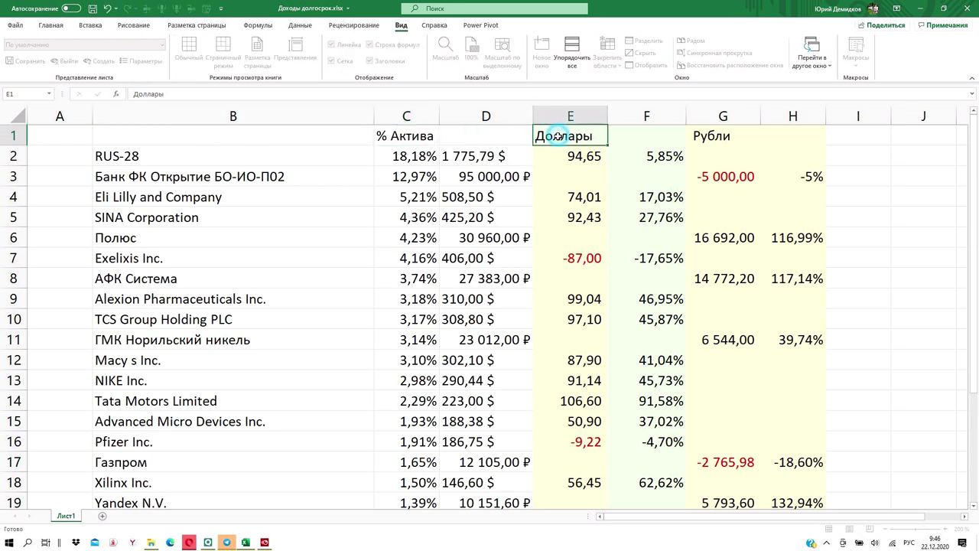
Examine the ruble column heading, the dollar-priced positions, and the share, value and dollar gain of RUS-28
left_click(732, 136)
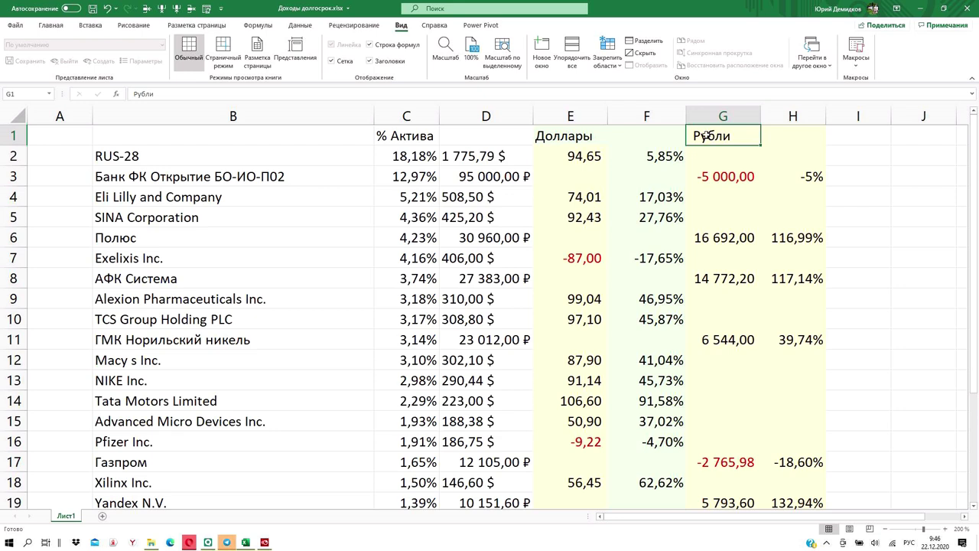
left_click_drag(458, 300, 457, 320)
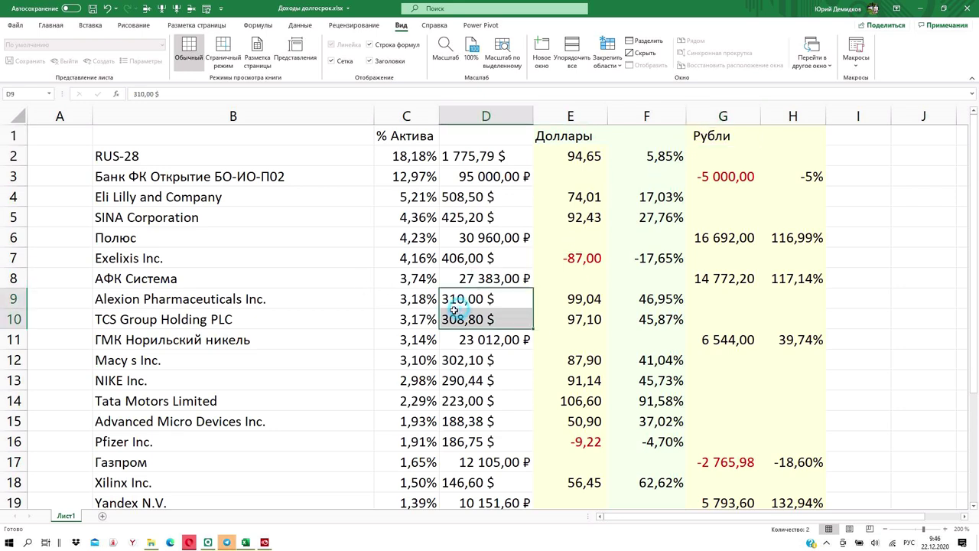
left_click(571, 159)
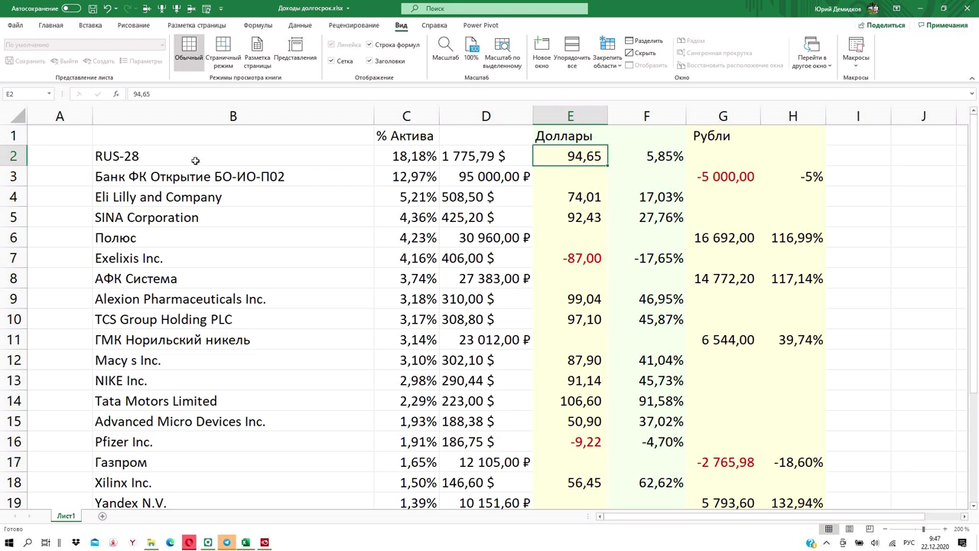
left_click(405, 153)
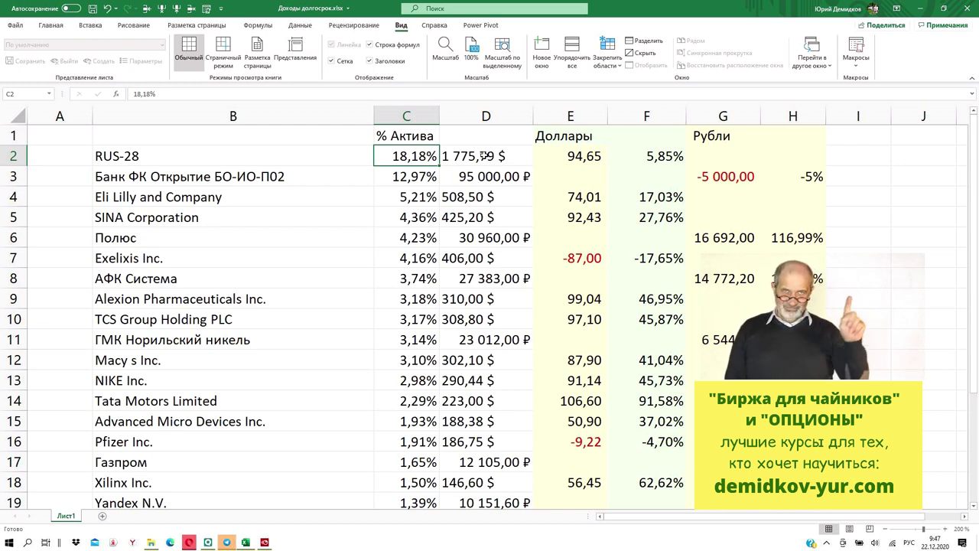
left_click(483, 156)
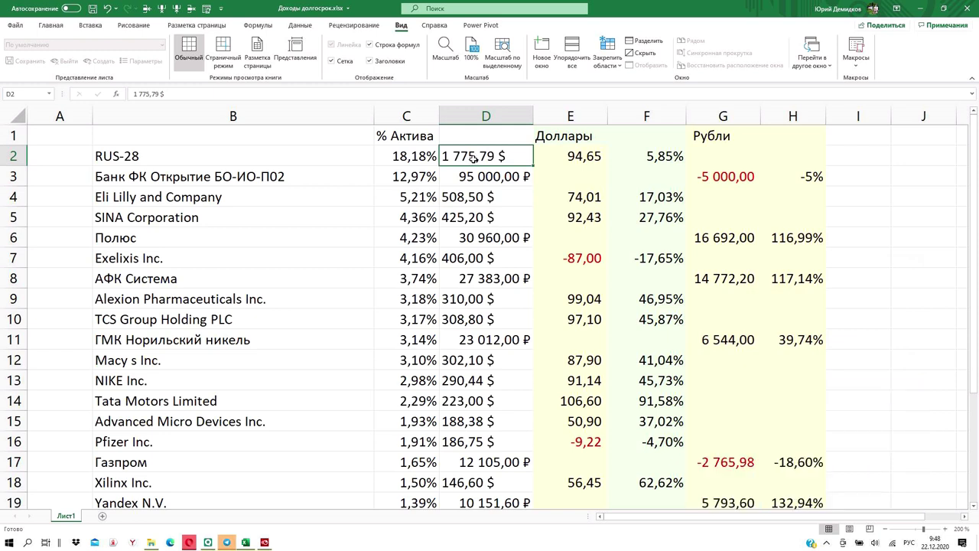
left_click(229, 157)
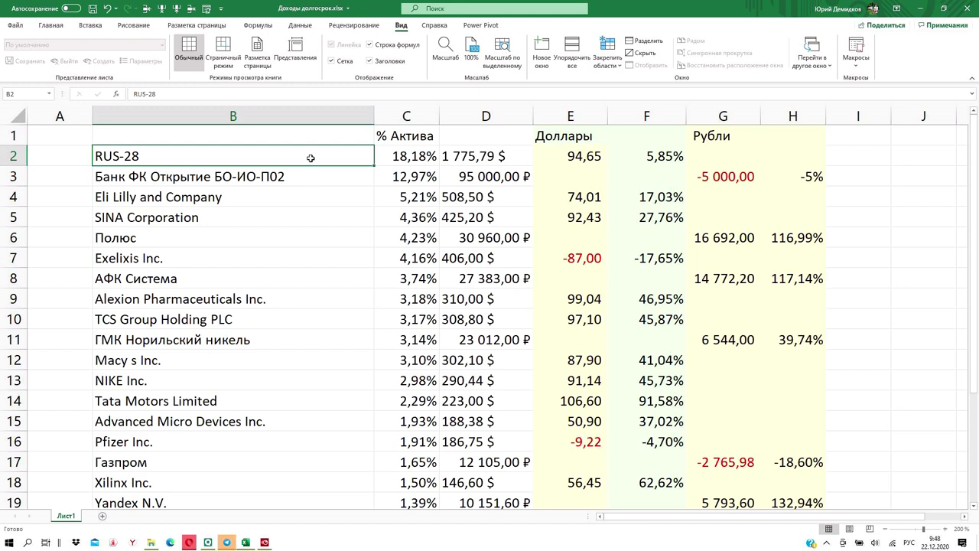
left_click(393, 157)
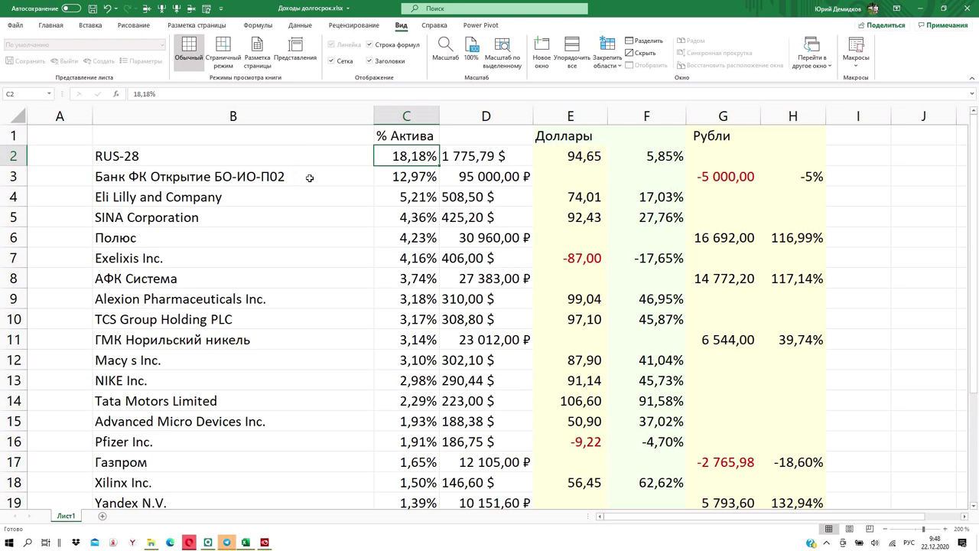
Examine the value and ruble result of the Банк ФК Открытие БО-ИО-П02 bond, and compare it with RUS-28
left_click(308, 177)
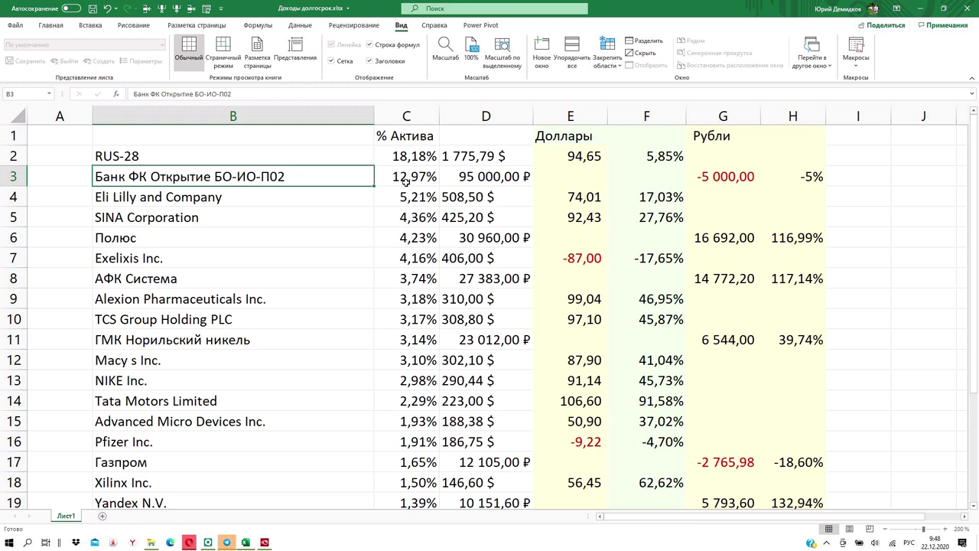
left_click(454, 179)
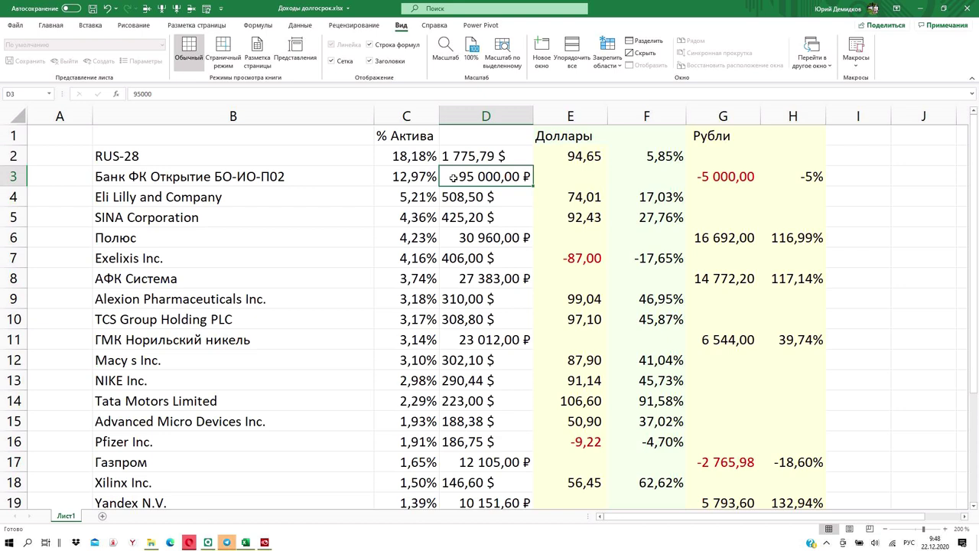
left_click(715, 179)
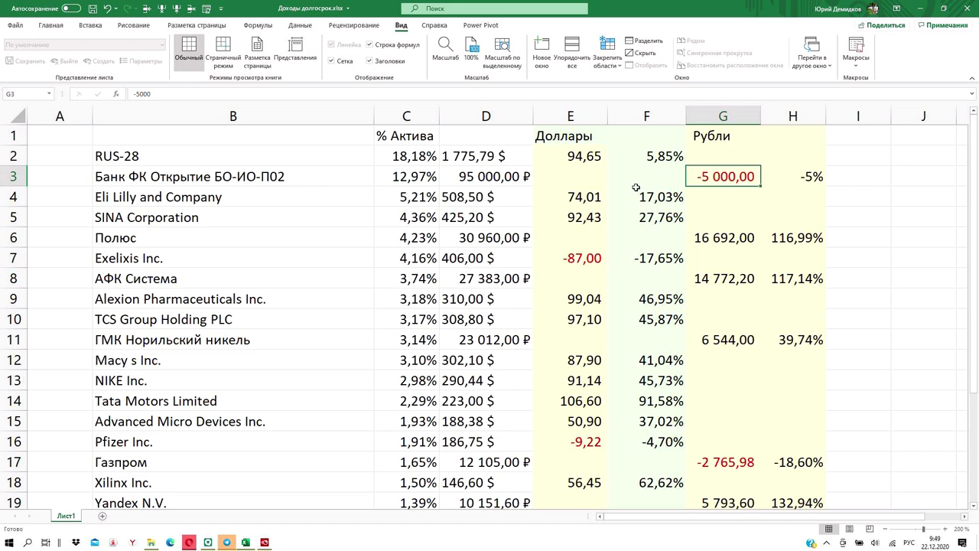
left_click(484, 179)
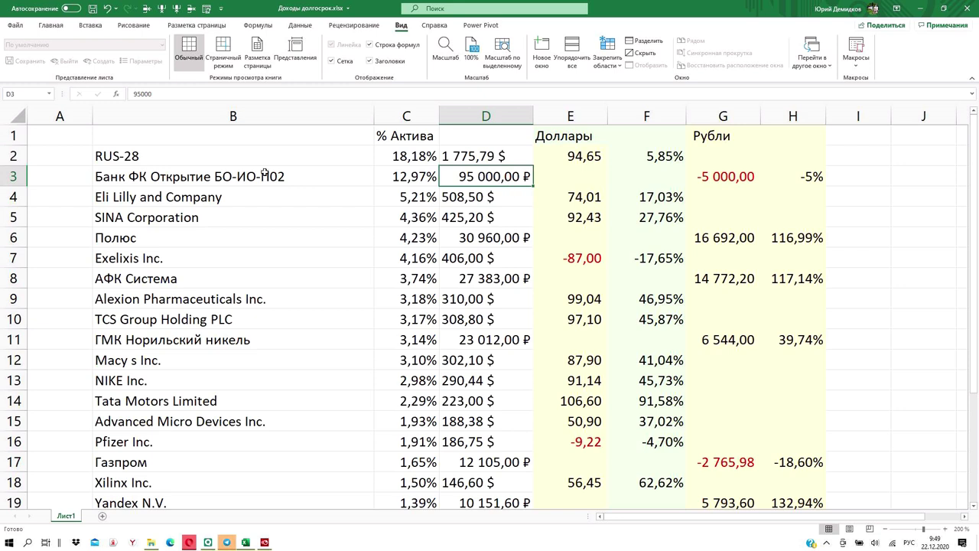
left_click(153, 153)
left_click(178, 175)
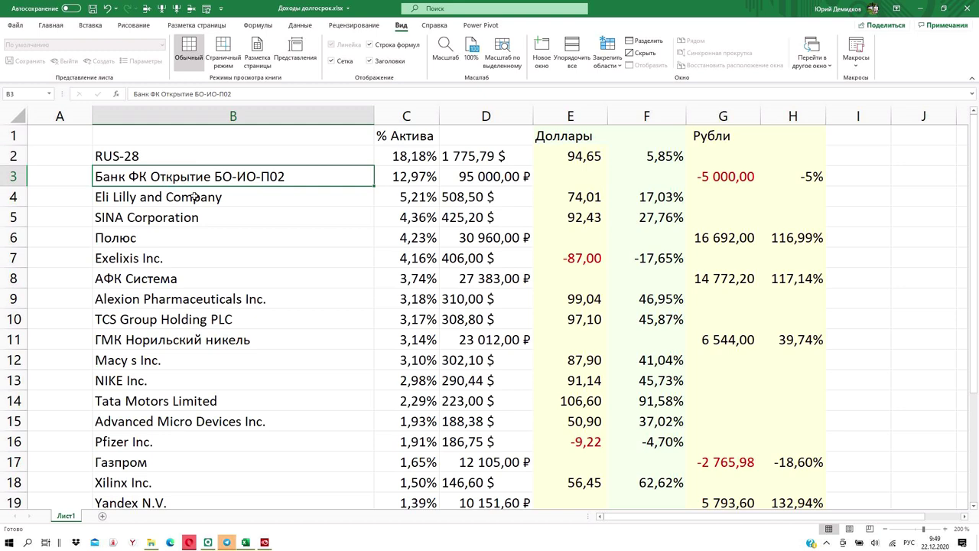
Examine the Eli Lilly and Company share of assets, the Eli Lilly and SINA Corporation yields, and the yield and ruble gain of Полюс
left_click(275, 198)
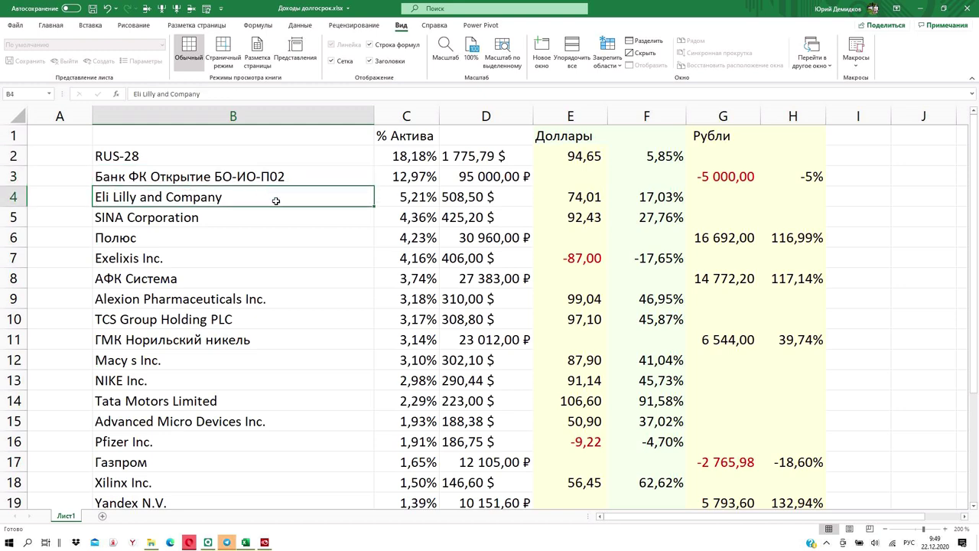
left_click(410, 197)
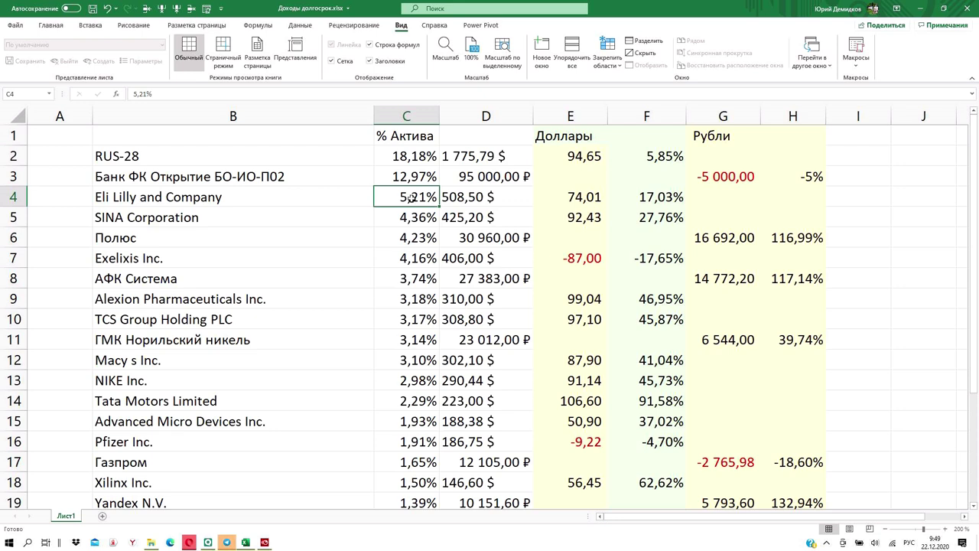
left_click(664, 198)
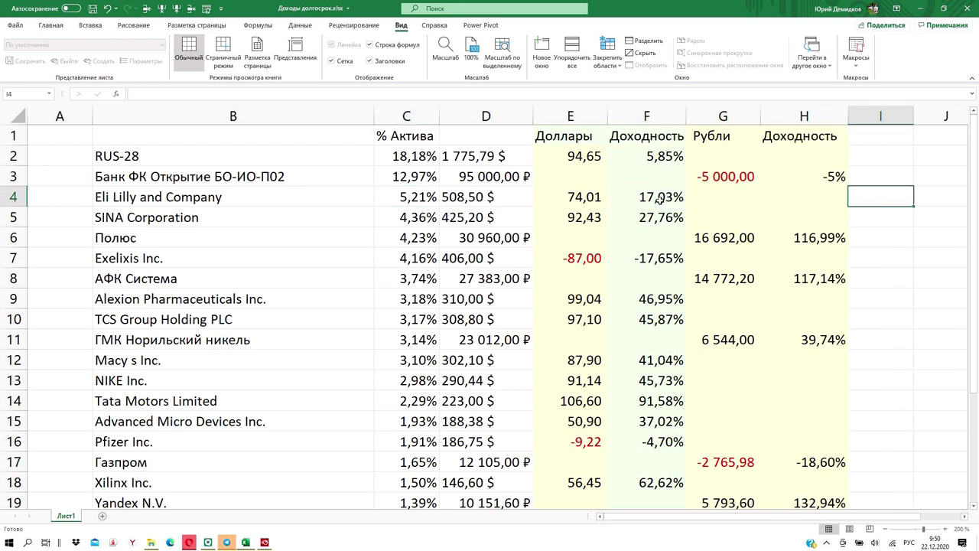
left_click(659, 201)
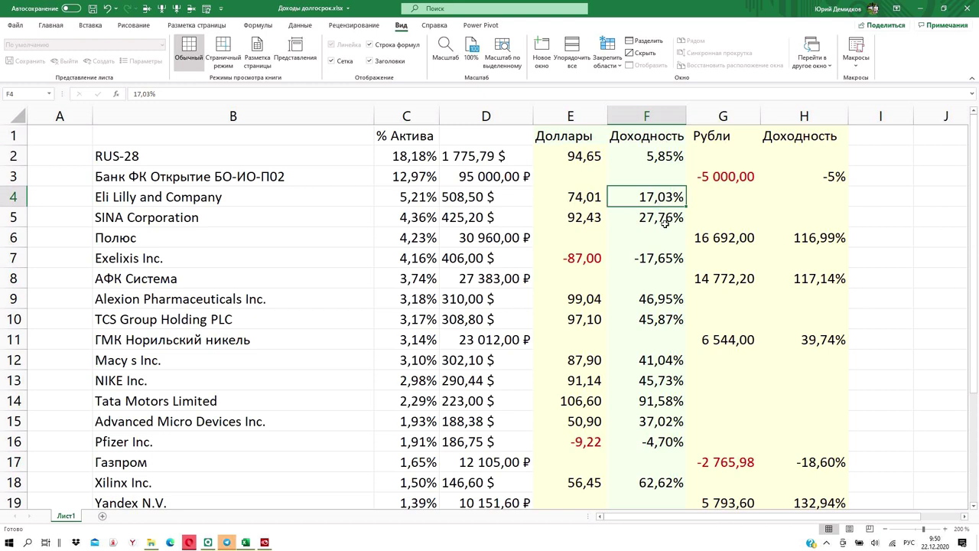
left_click(662, 218)
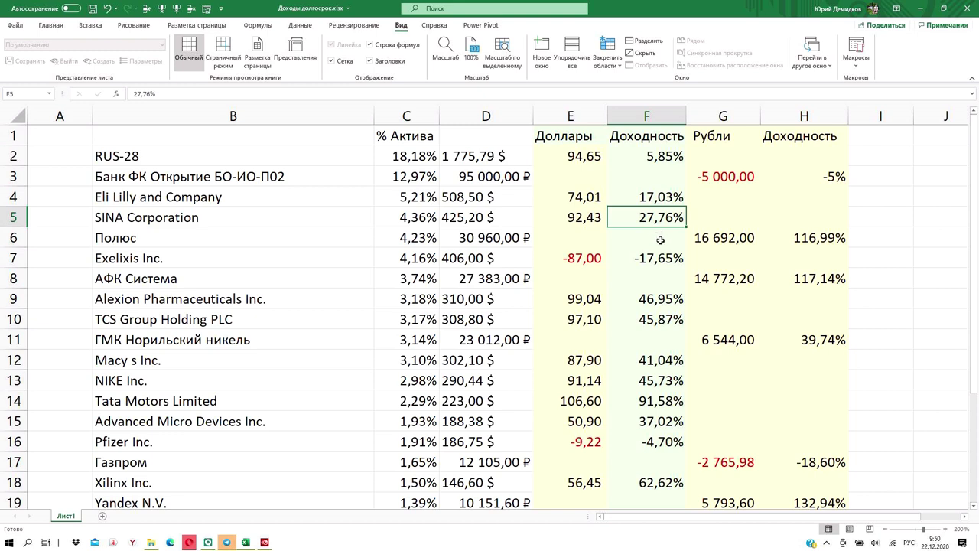
left_click(832, 243)
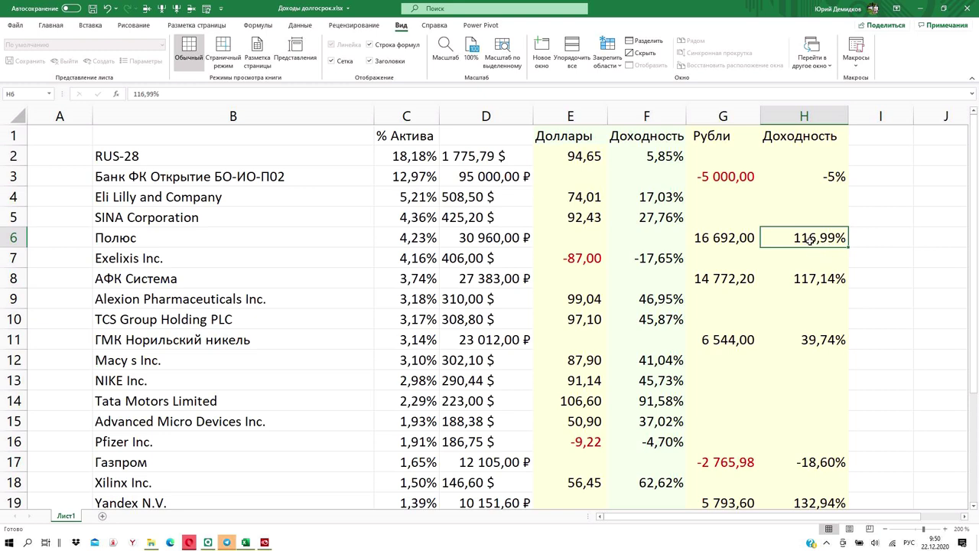
left_click(723, 239)
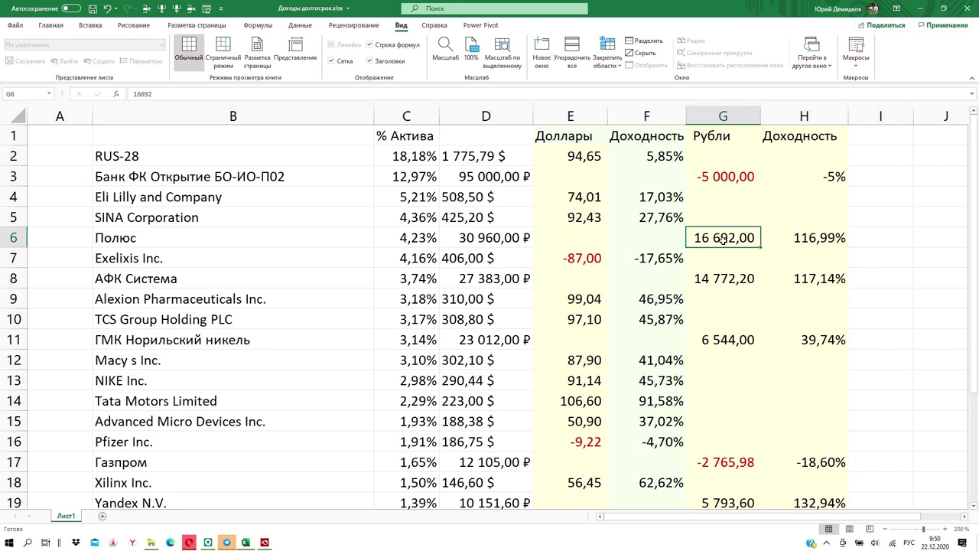
Compare the dollar results of Eli Lilly and Company, SINA Corporation and Exelixis Inc., and check the Exelixis yield
left_click(574, 217)
left_click(579, 196)
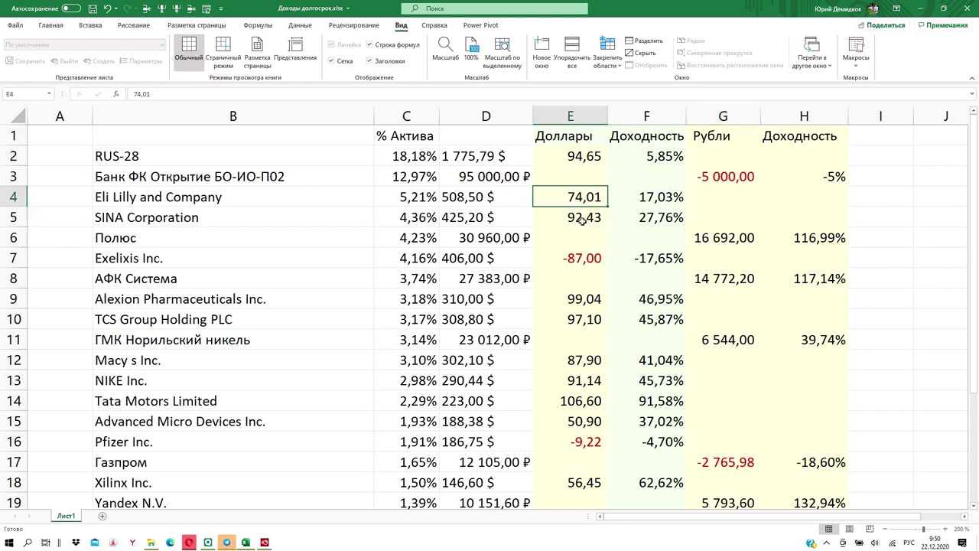
left_click(583, 221)
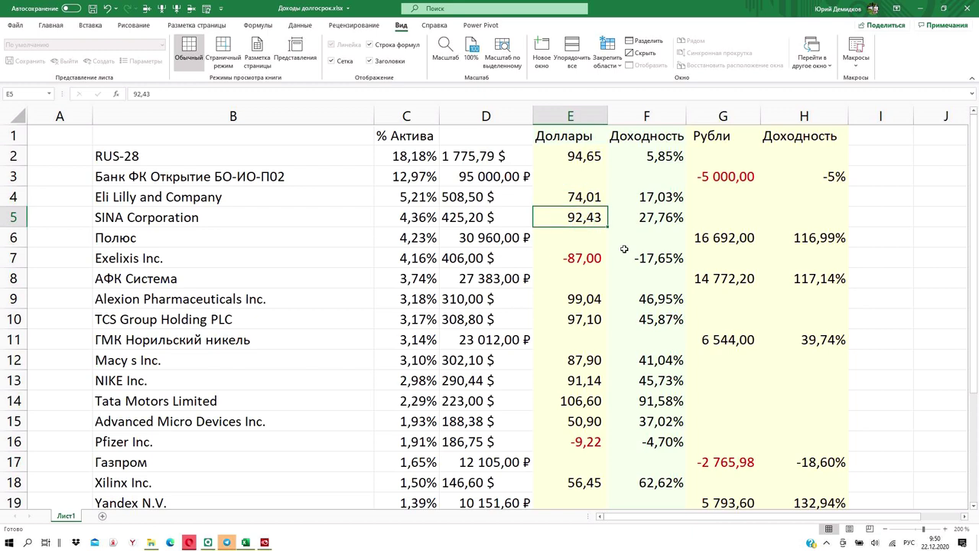
left_click(584, 260)
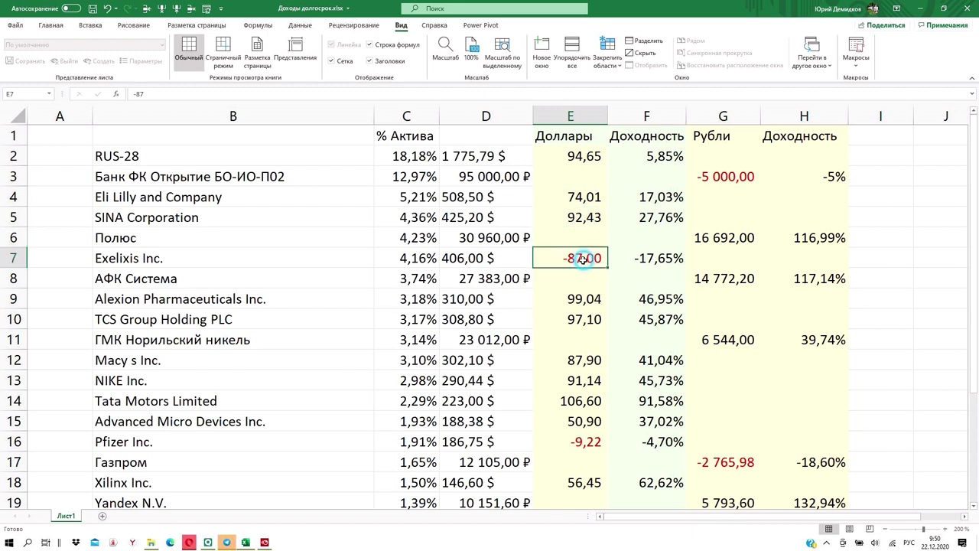
left_click(654, 263)
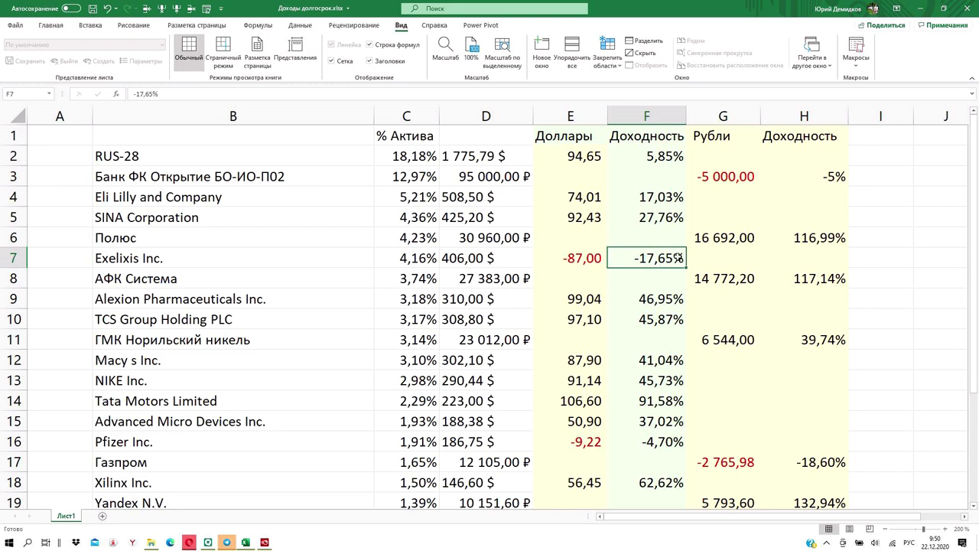
Check the АФК Система yield, compare the Alexion Pharmaceuticals and TCS Group Holding yields, and check the ГМК Норильский никель yield
left_click(820, 281)
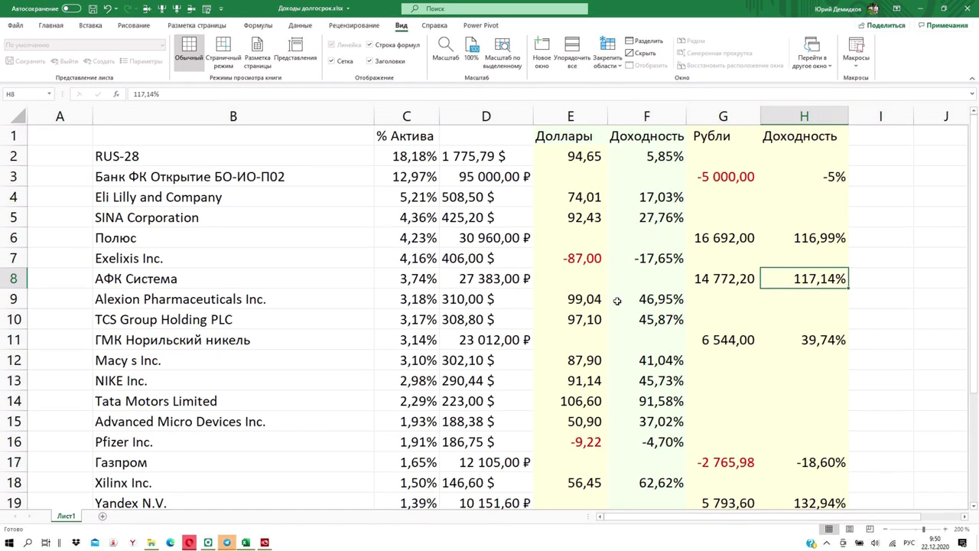
left_click(654, 304)
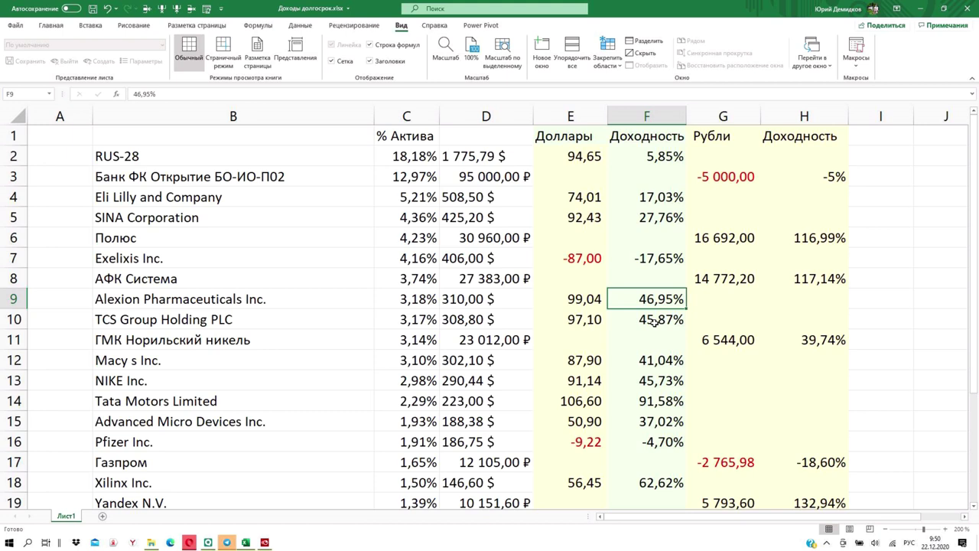
left_click(655, 323)
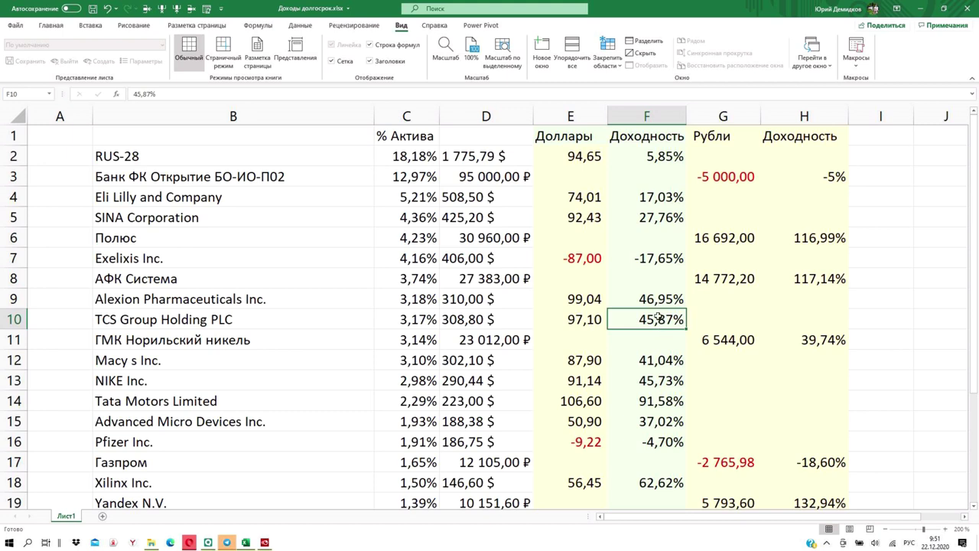
left_click(656, 301)
left_click(646, 320)
left_click(822, 342)
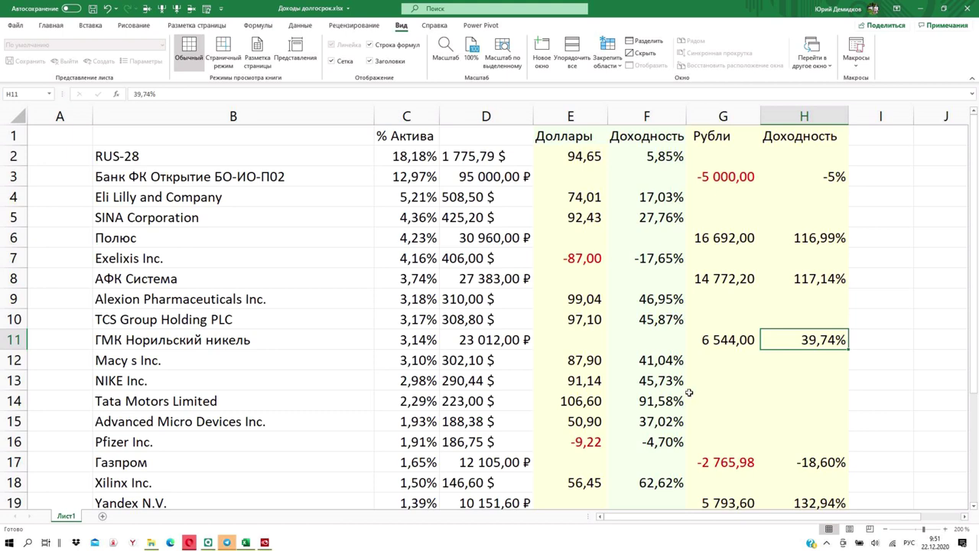
Check the dollar yields of Macy s Inc., NIKE Inc., Tata Motors Limited, Advanced Micro Devices Inc. and Pfizer Inc. one after another
left_click(654, 362)
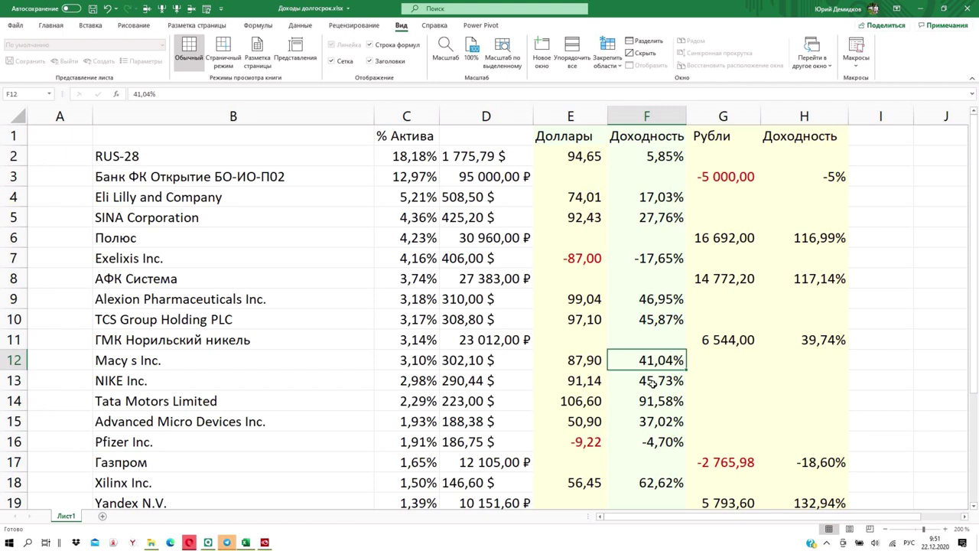
left_click(654, 384)
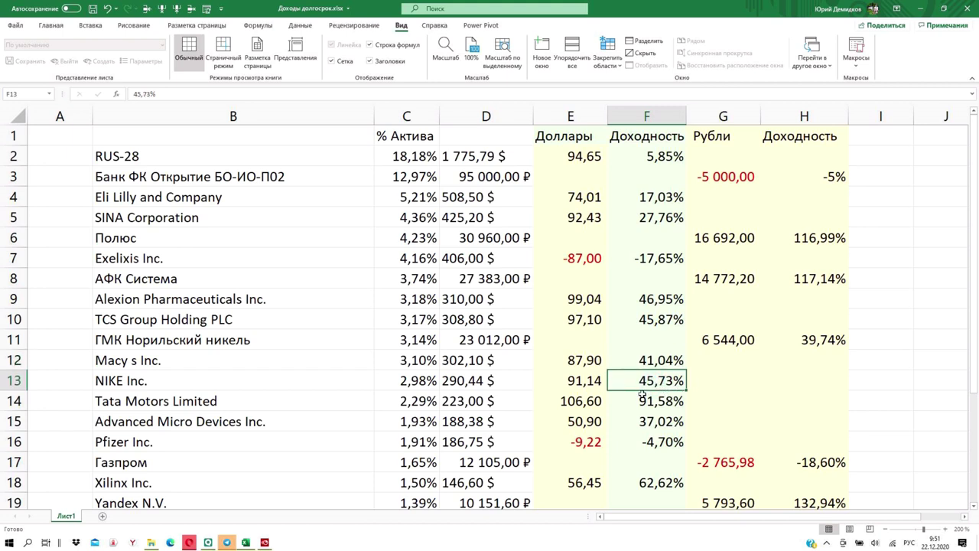
left_click(655, 402)
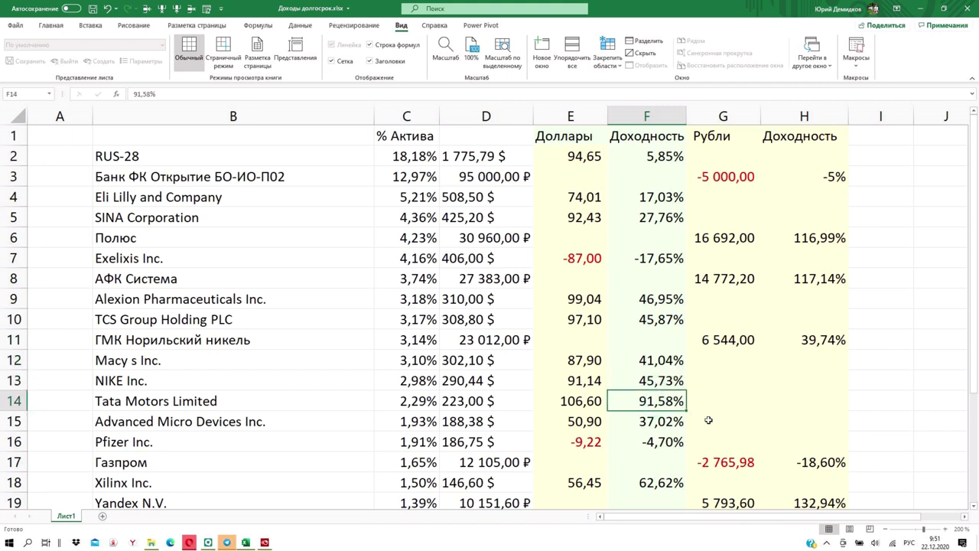
left_click(656, 423)
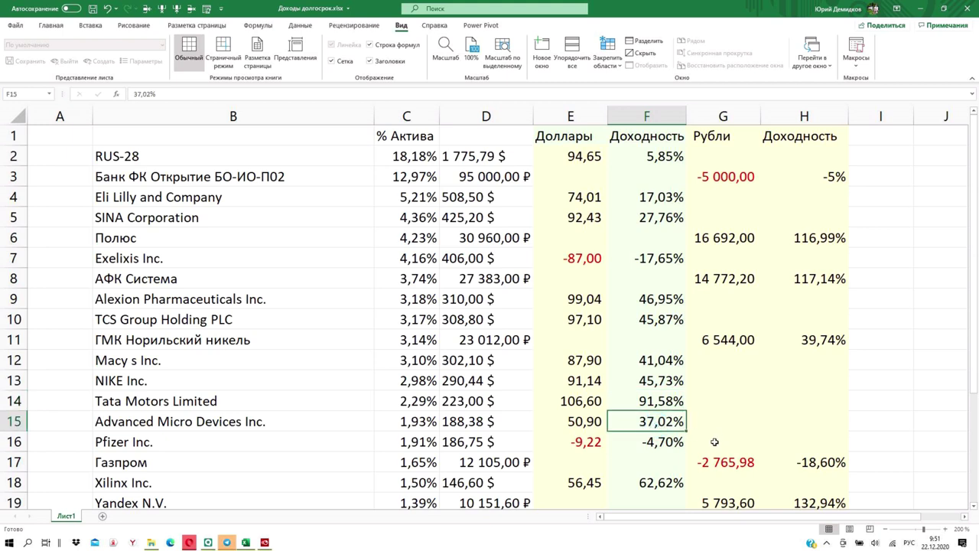
left_click(653, 442)
Check the Газпром ruble yield and the totals of the dollar and ruble results in row 24
scroll(746, 442, "down", 1)
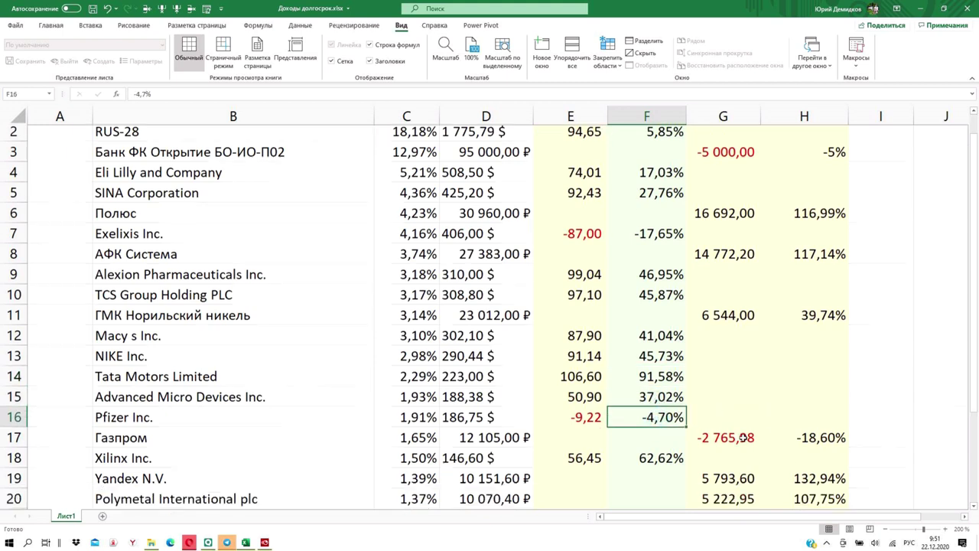
scroll(746, 437, "down", 3)
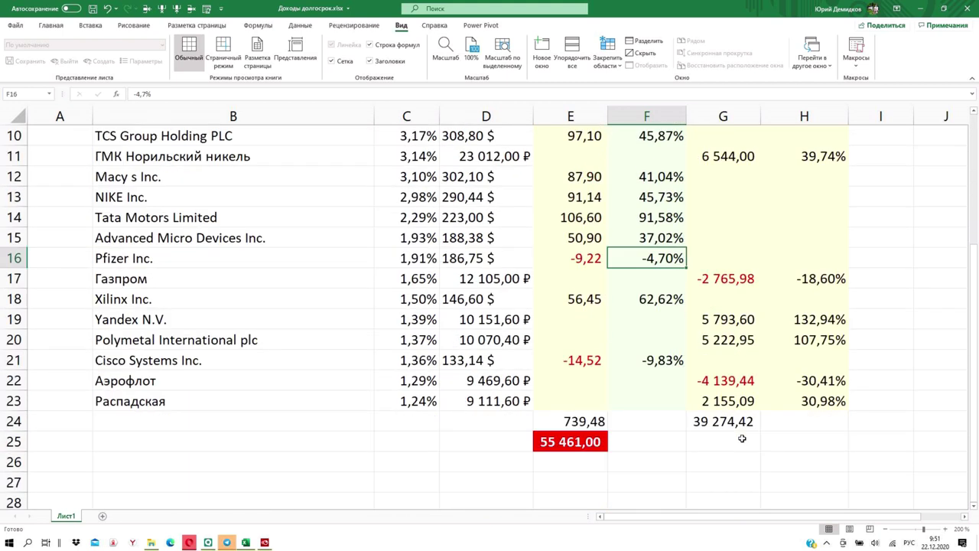
left_click(818, 278)
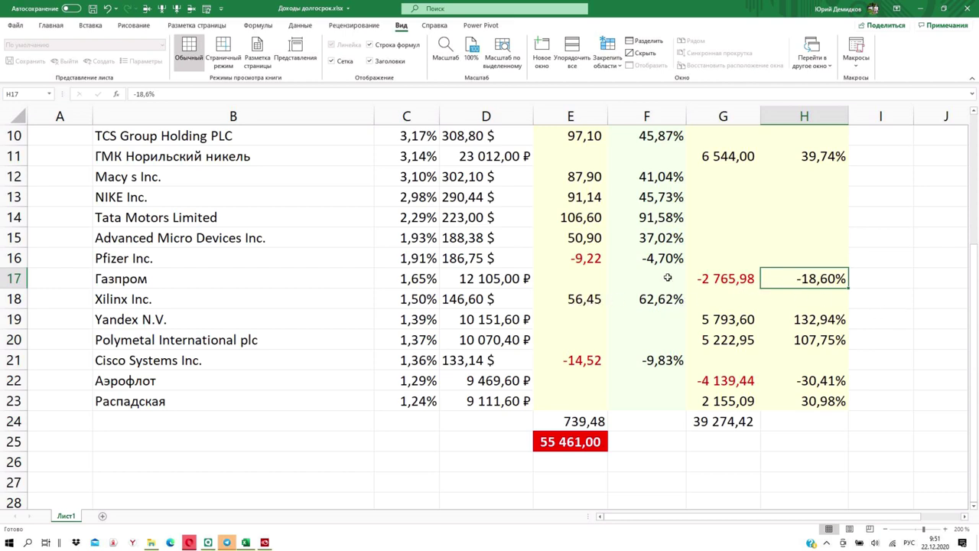
left_click(581, 422)
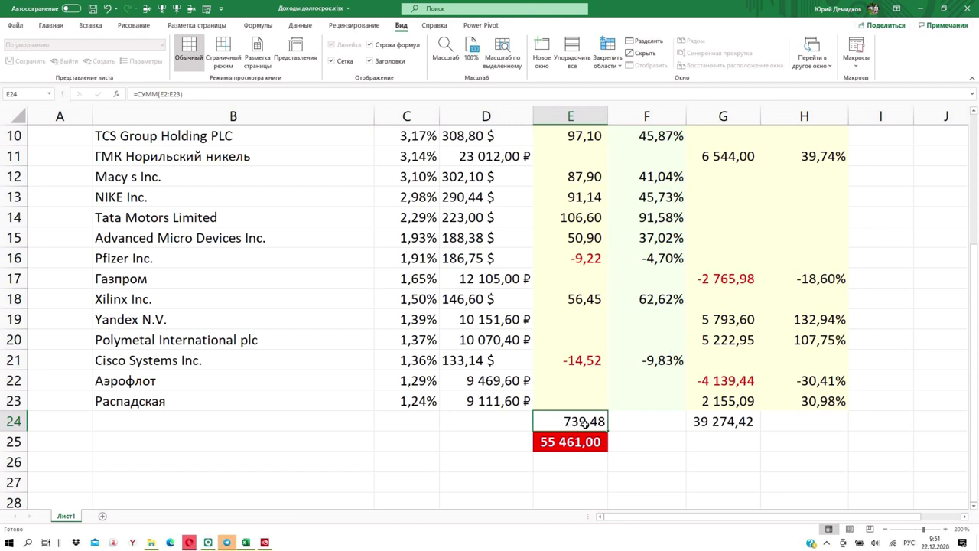
left_click(719, 420)
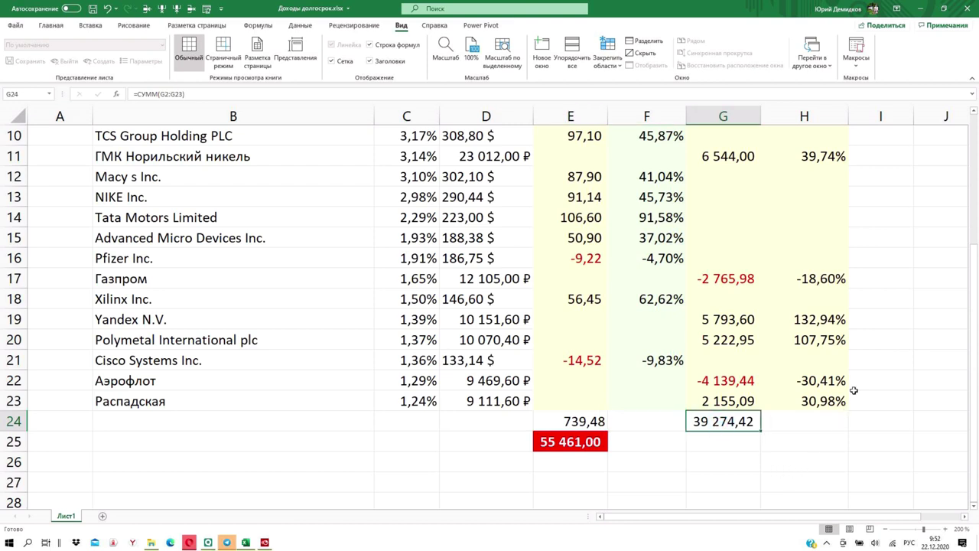
Compare the ruble total in G24 with the dollar total in E24 and its ruble conversion in E25
left_click_drag(972, 352, 967, 130)
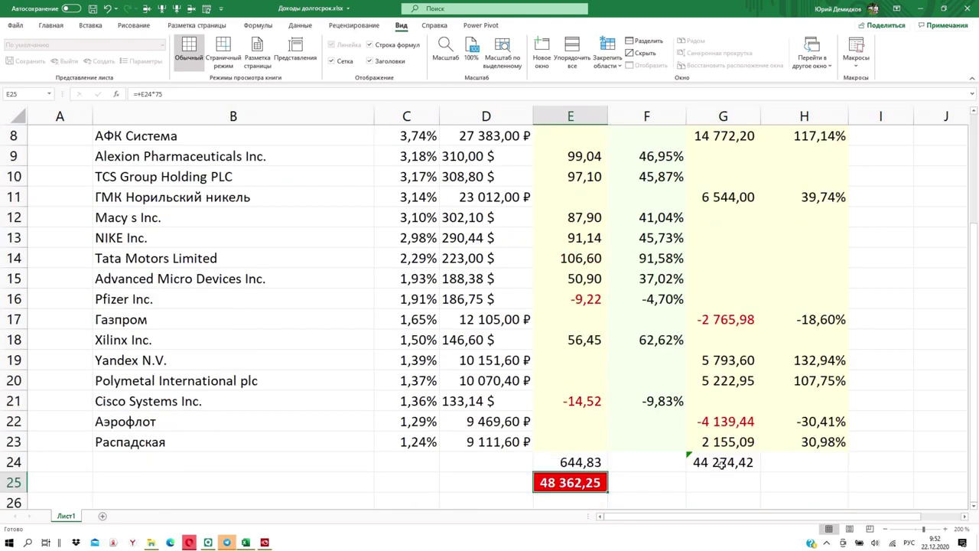
left_click(721, 464)
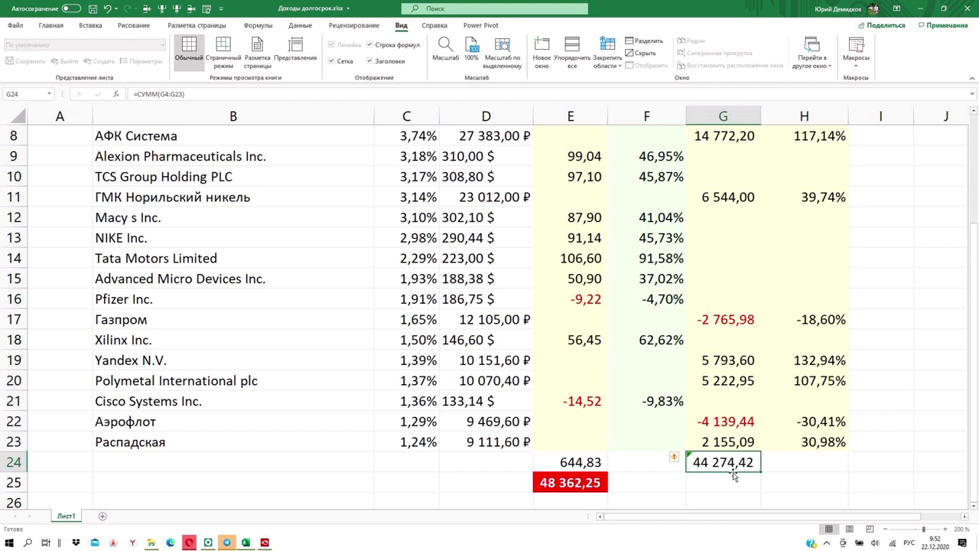
left_click(569, 464)
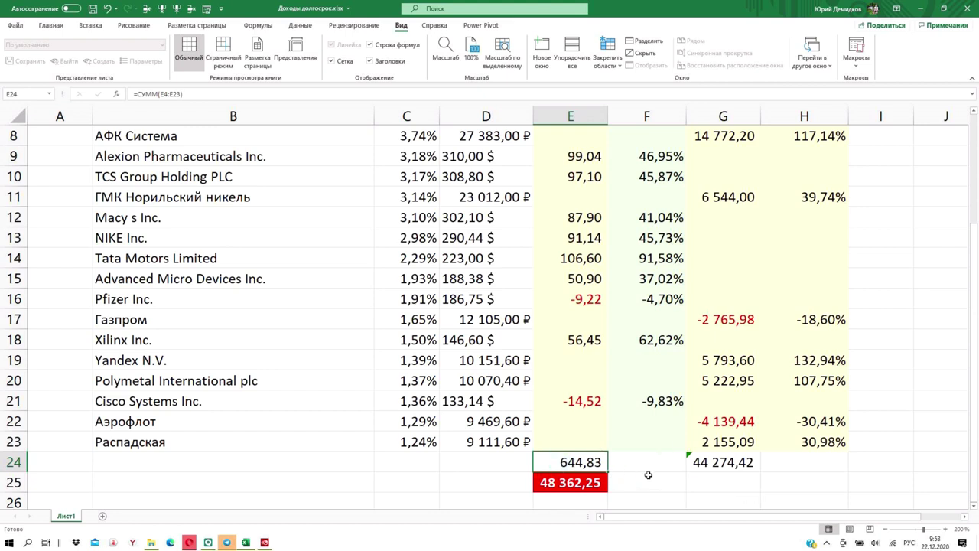
left_click(569, 483)
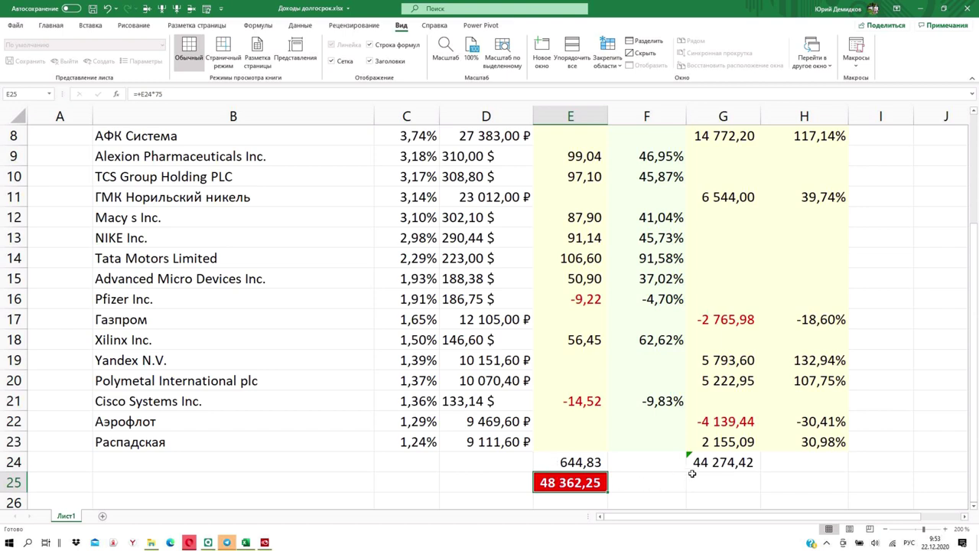
left_click(716, 464)
left_click(582, 486)
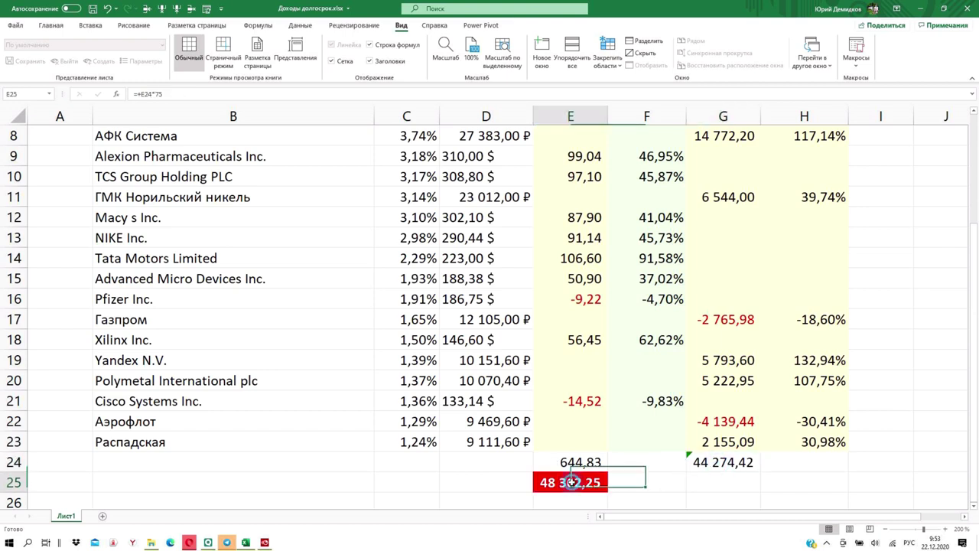
left_click(711, 463)
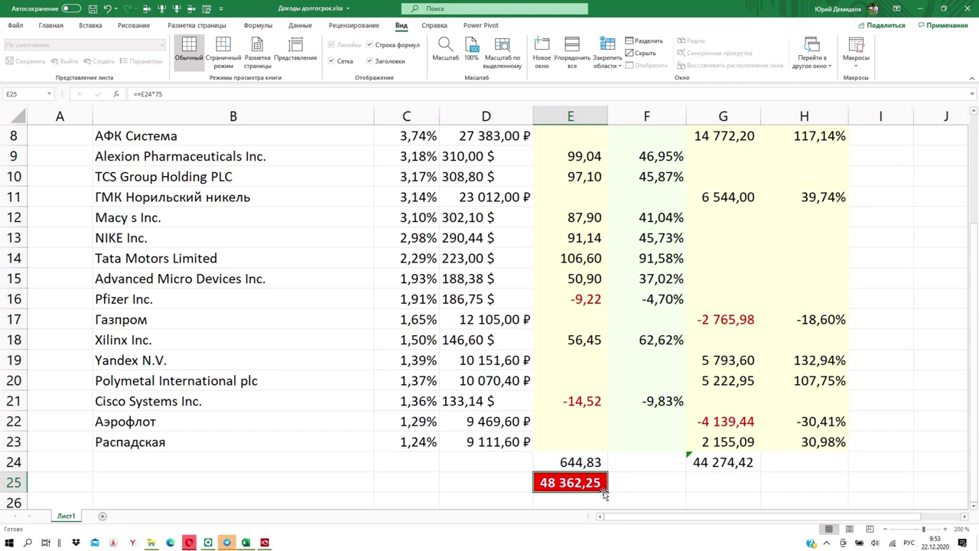
Look through the full list of holdings and the totals, and find the Pfizer Inc. position
scroll(219, 417, "up", 3)
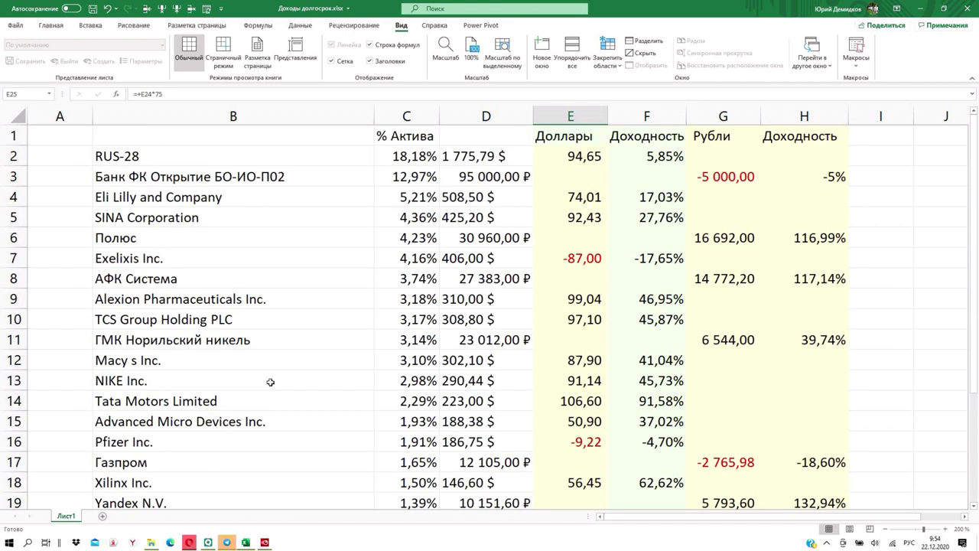
scroll(555, 283, "down", 1)
scroll(558, 294, "down", 3)
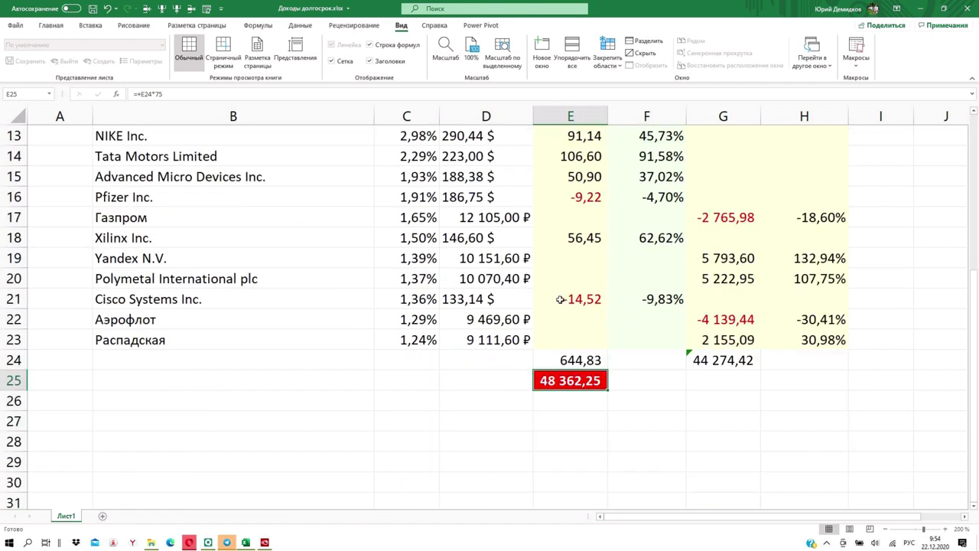
scroll(432, 293, "up", 2)
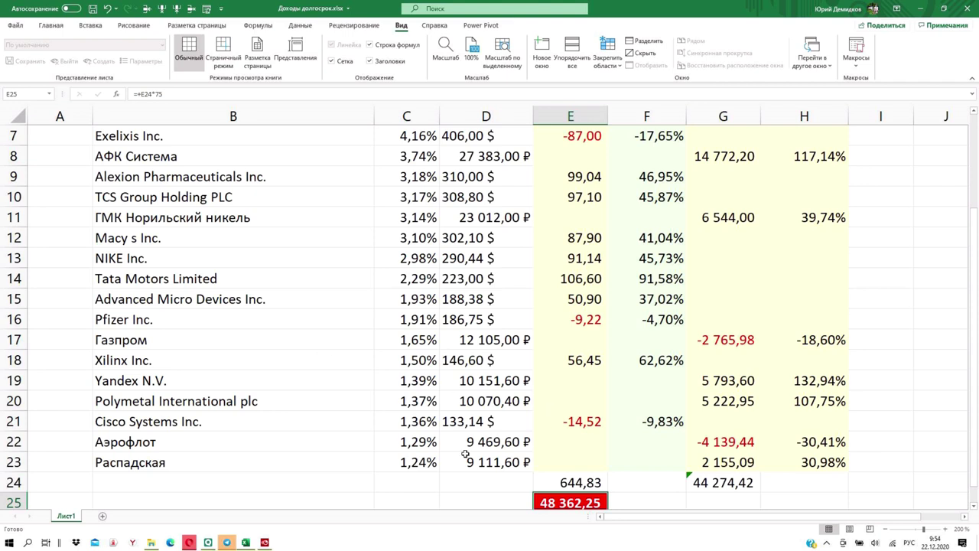
scroll(480, 405, "down", 2)
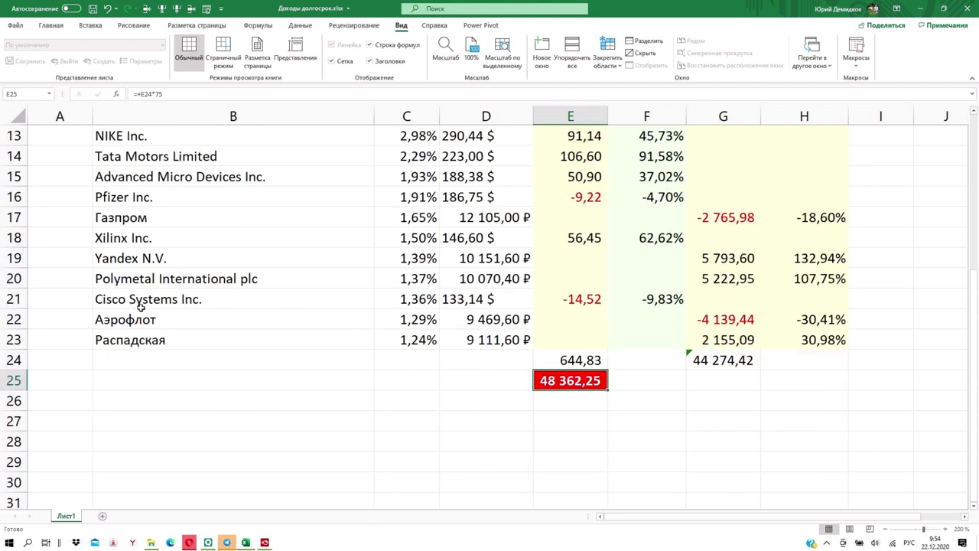
left_click(126, 198)
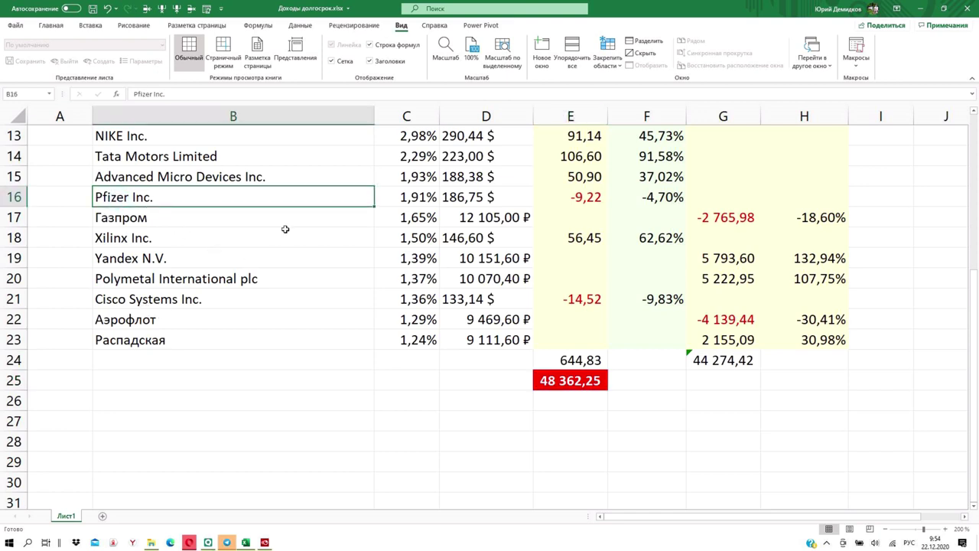
Narrow the company name column B and check the dollar result of Pfizer Inc
left_click_drag(374, 113, 316, 113)
left_click_drag(974, 345, 934, 168)
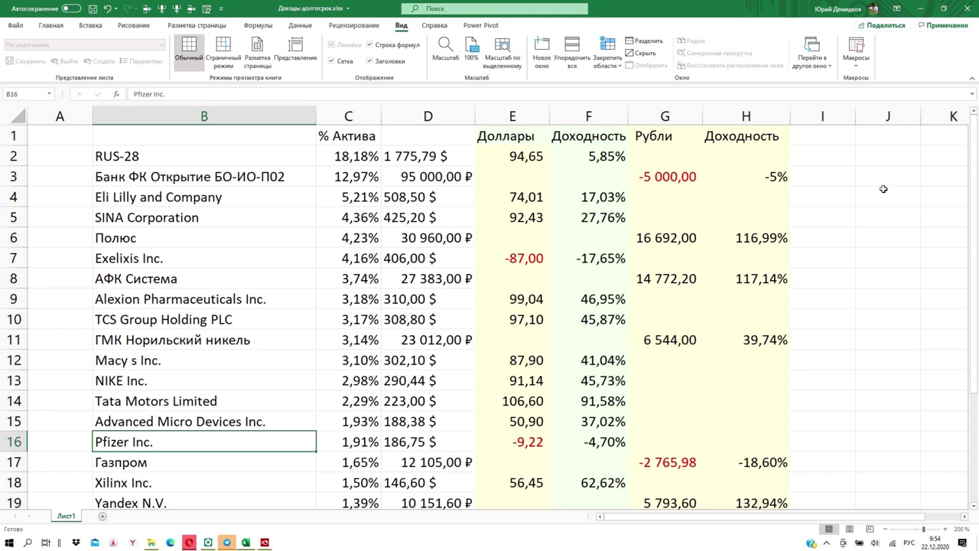
left_click(526, 443)
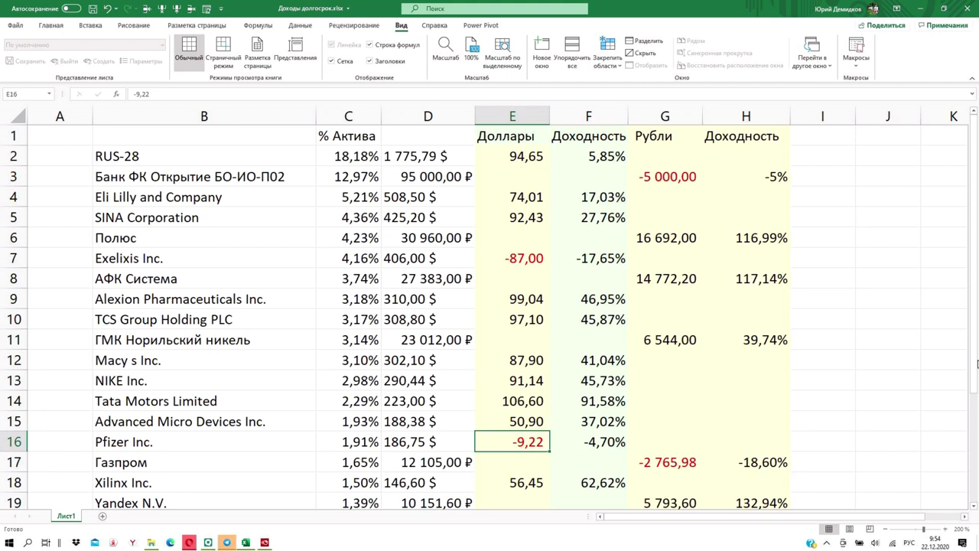
Examine the dollar and ruble totals in row 24 and look over the whole table of holdings once more
left_click_drag(976, 364, 977, 469)
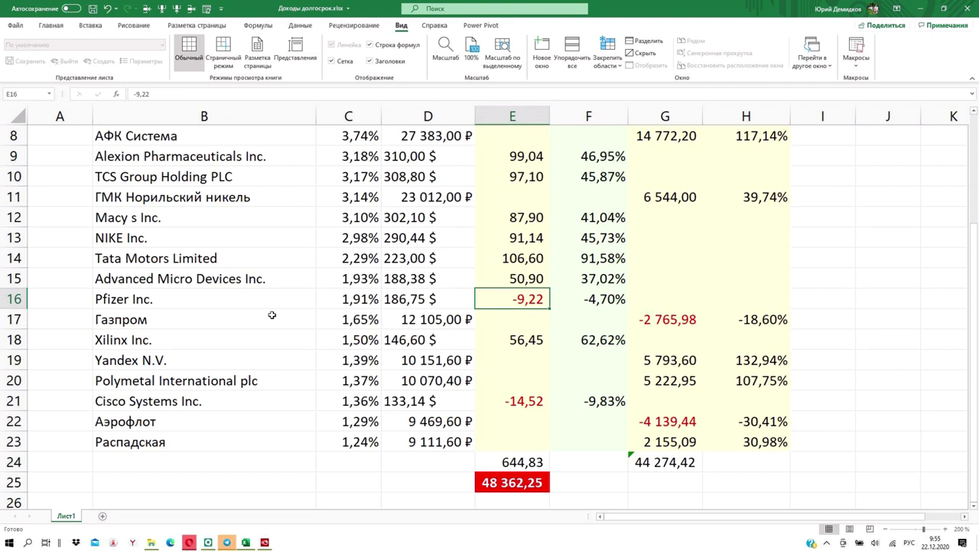
left_click(529, 462)
left_click(643, 461)
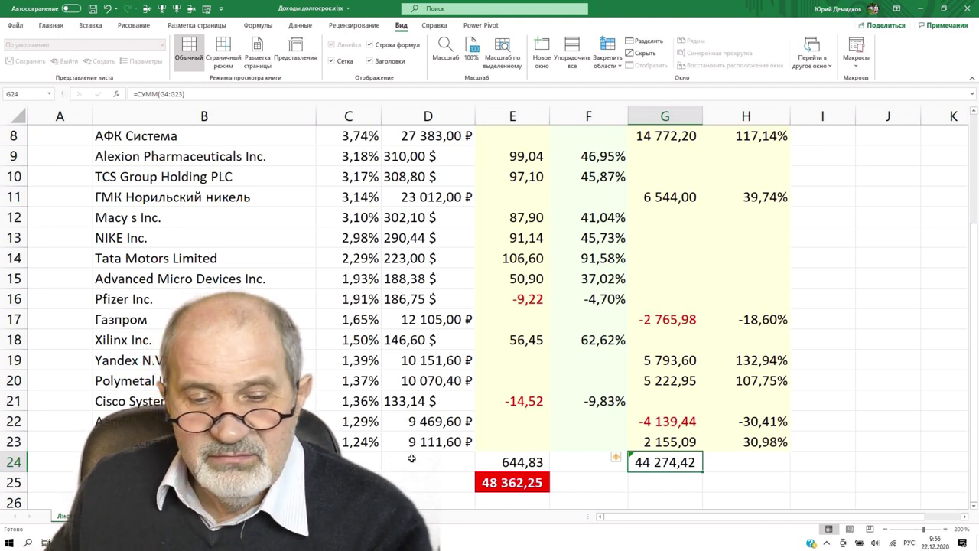
scroll(433, 417, "up", 1)
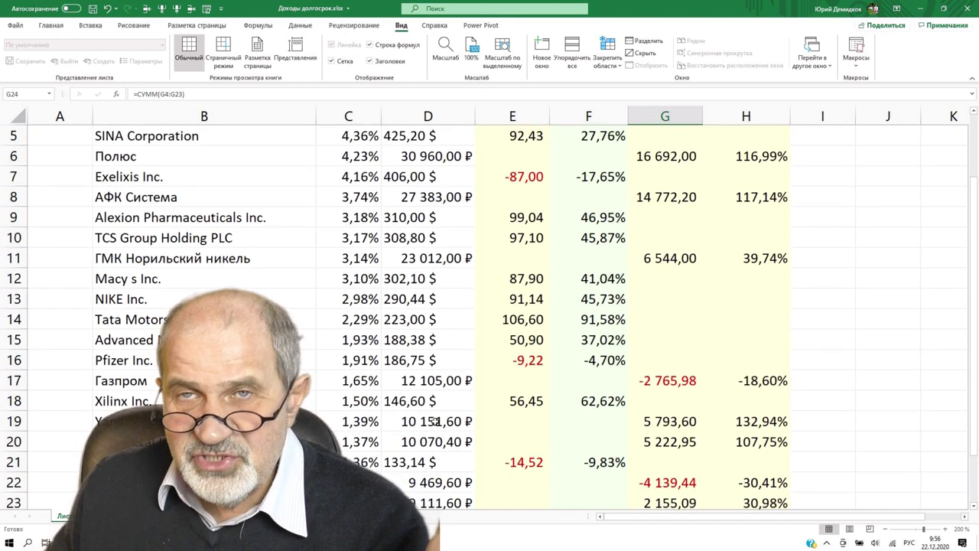
scroll(433, 421, "up", 2)
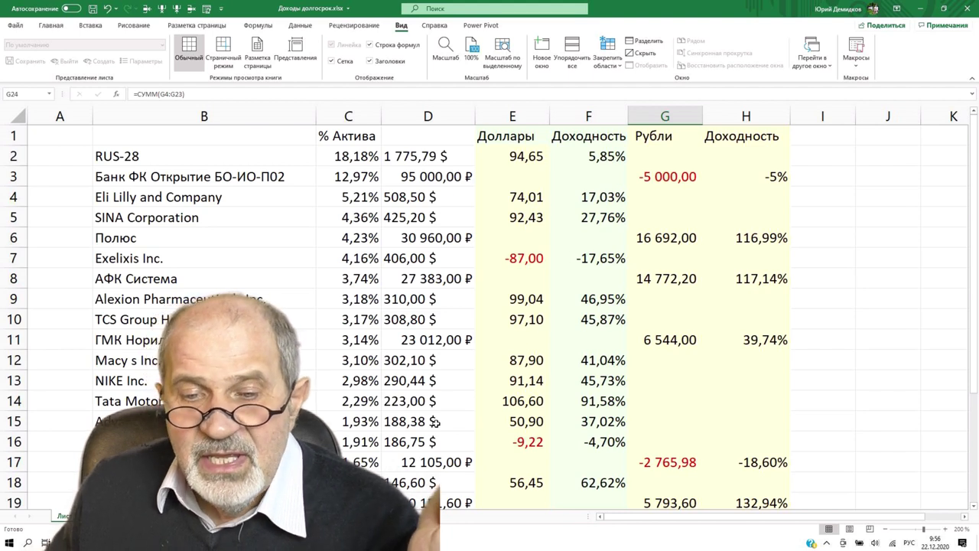
scroll(433, 422, "down", 3)
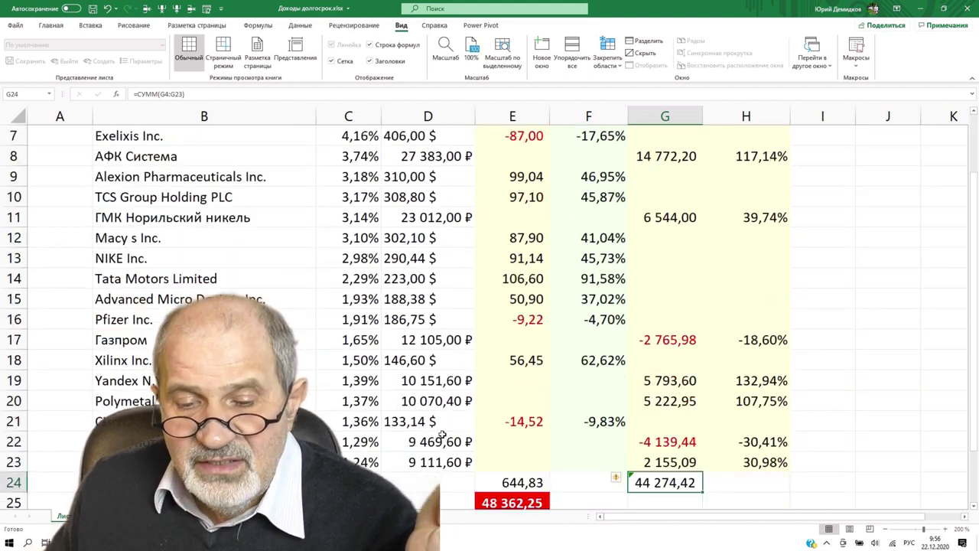
scroll(441, 430, "up", 1)
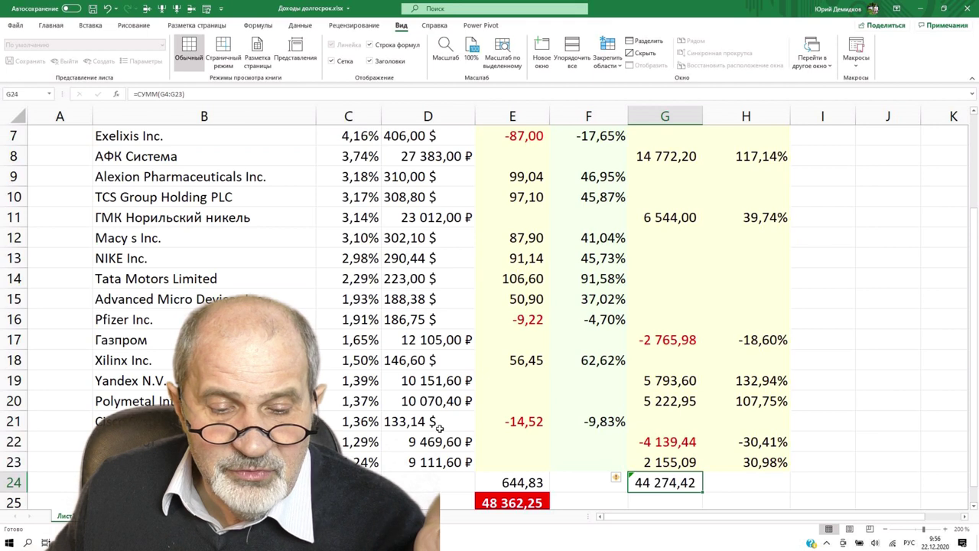
Switch to the Открытие Брокер account in the browser and open the Отчёты и налоги section
key("alt+Tab")
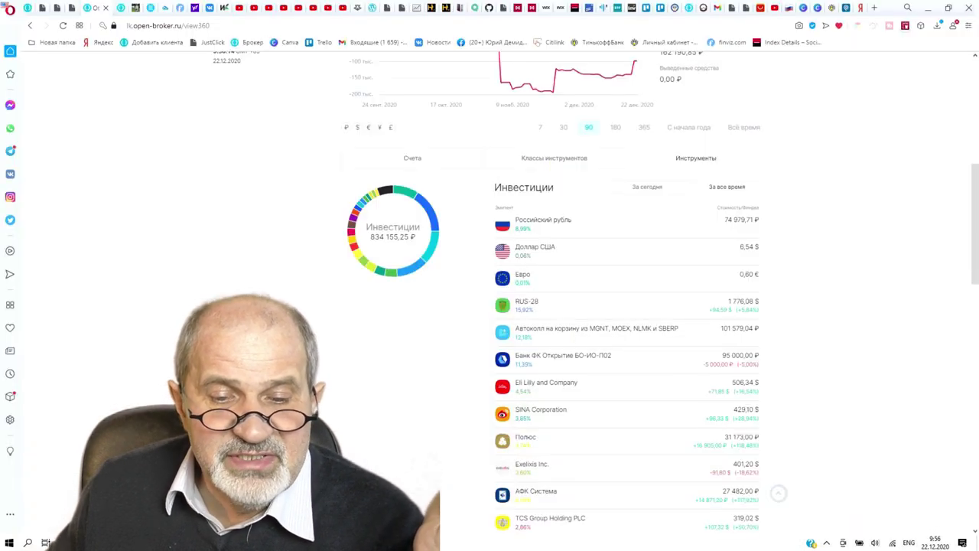
scroll(581, 306, "up", 4)
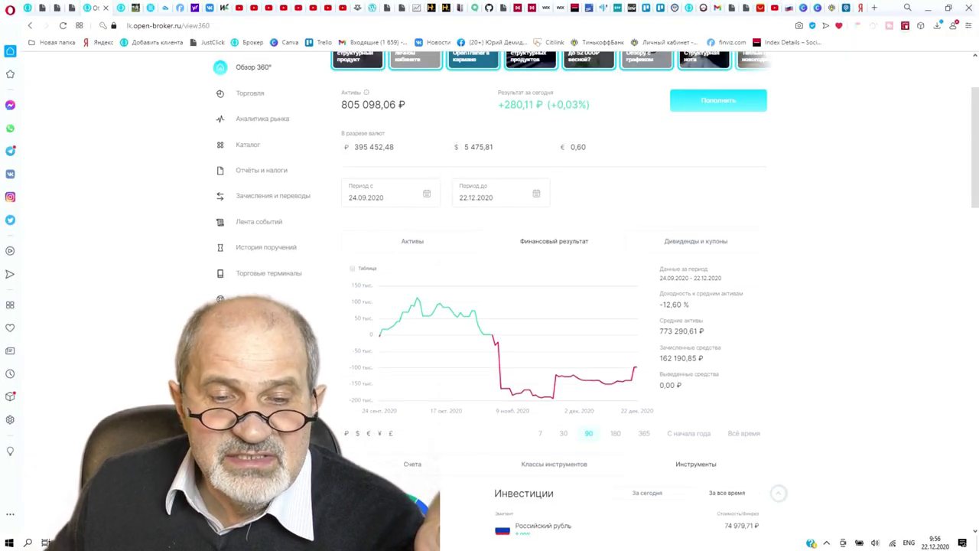
left_click(258, 170)
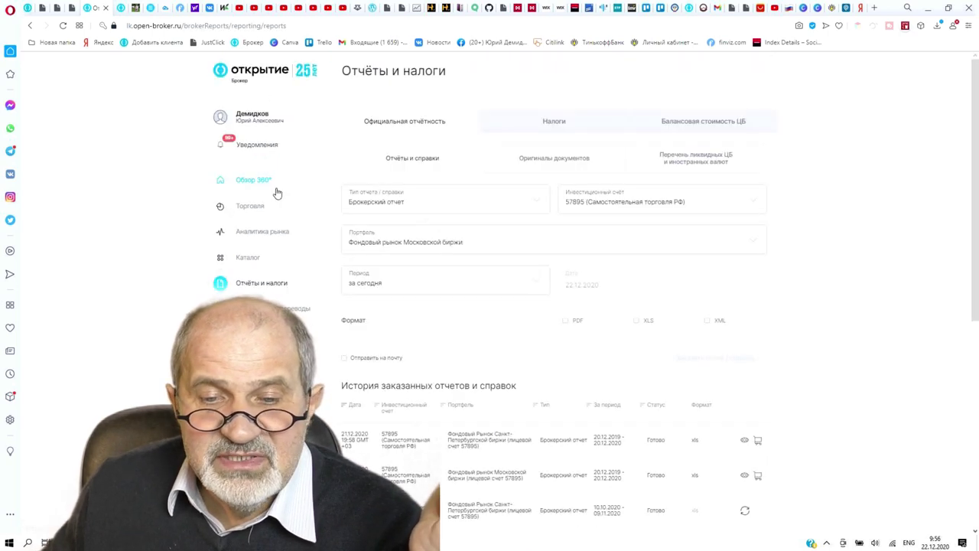
Open the Налоги section and look through the tax calculator results for 2020
left_click(549, 122)
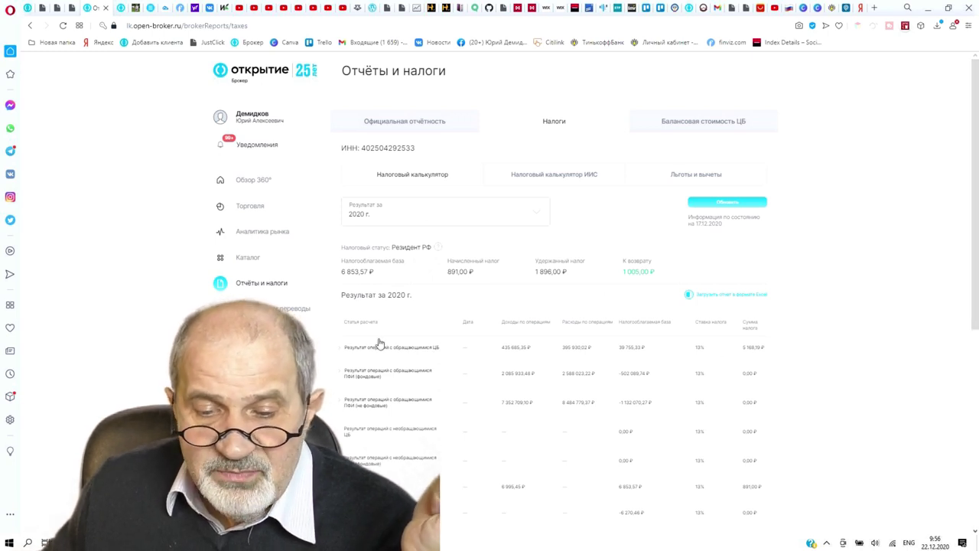
scroll(868, 311, "down", 10)
scroll(868, 321, "up", 10)
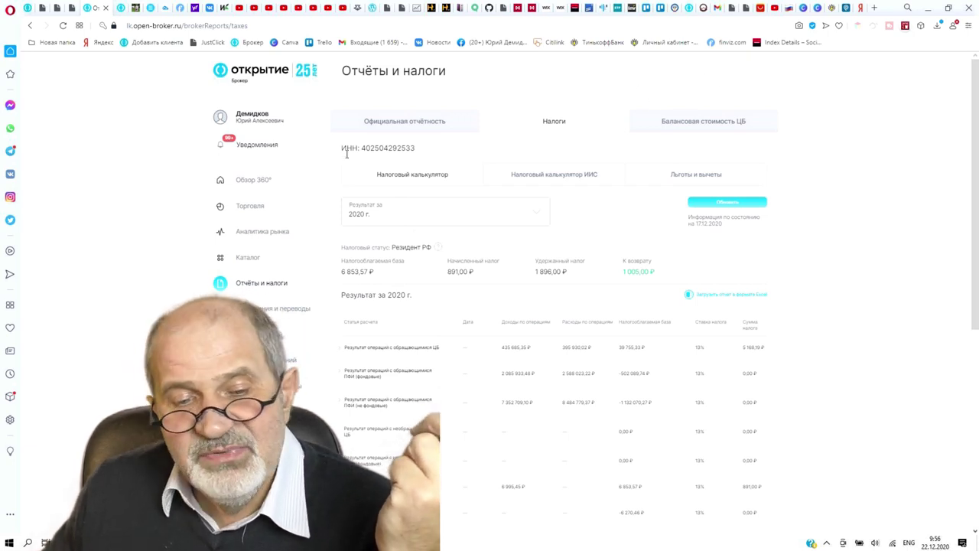
Switch back to the Excel workbook and examine the losses of Exelixis Inc., Pfizer Inc. and Газпром
key("alt+Tab")
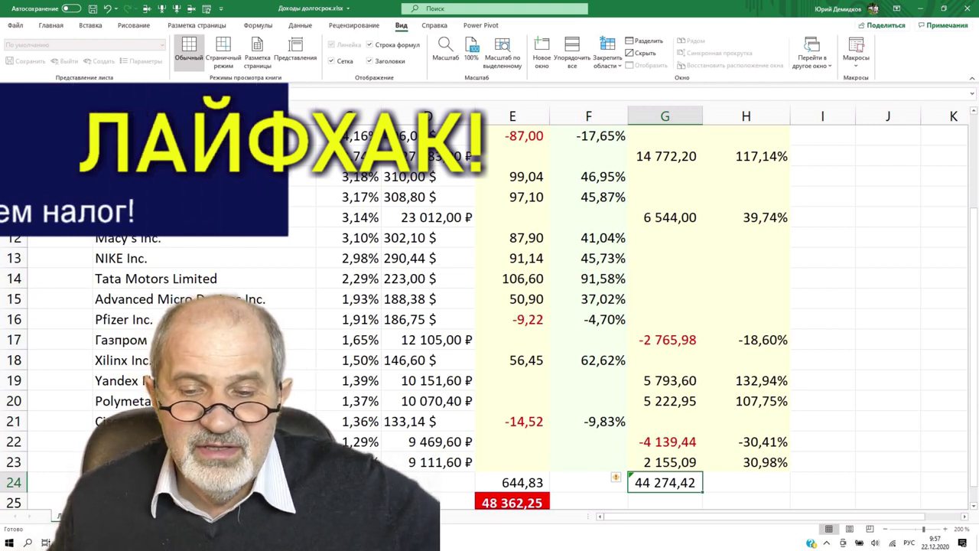
scroll(581, 306, "up", 2)
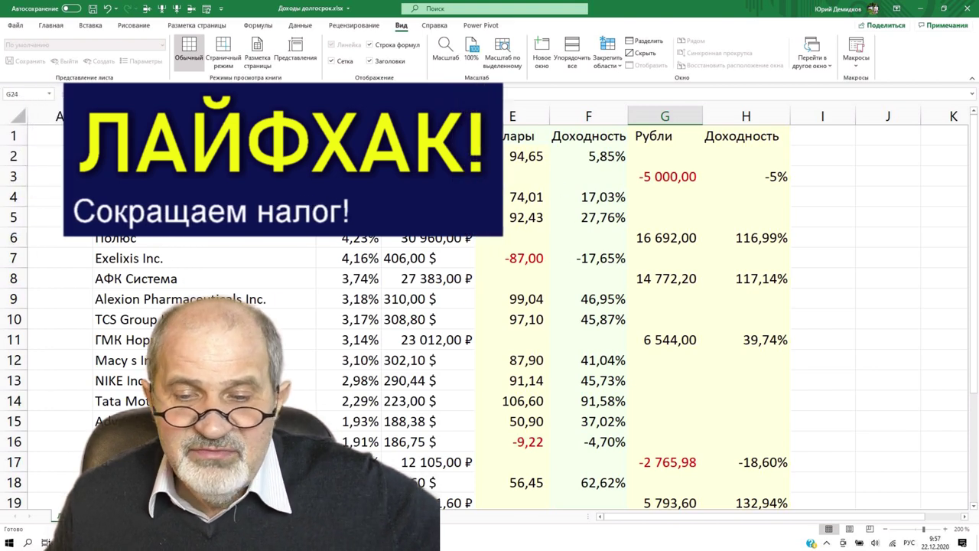
left_click(508, 258)
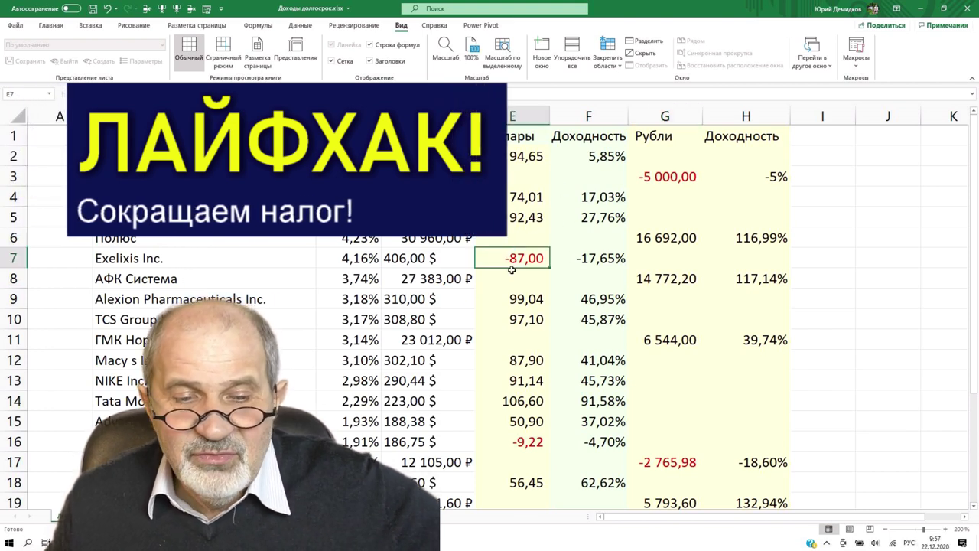
scroll(508, 279, "down", 1)
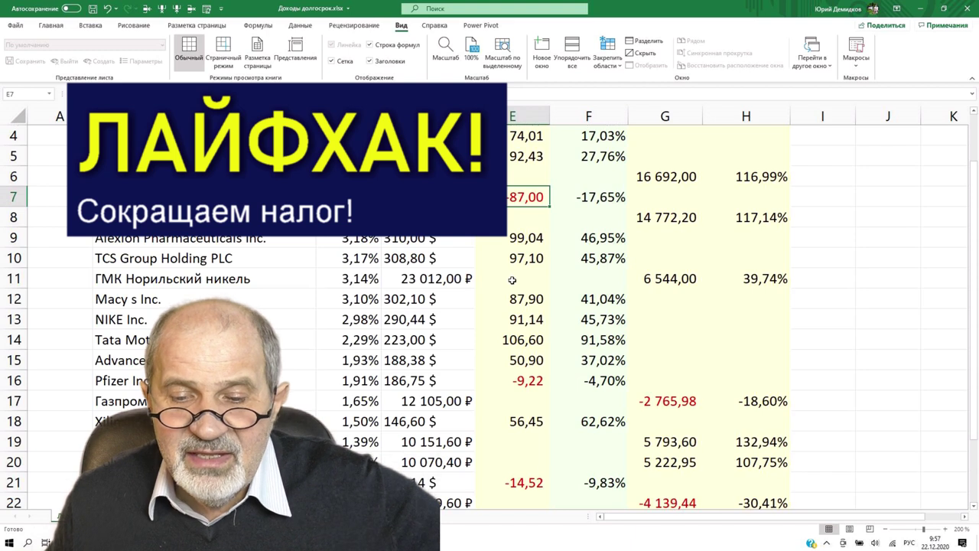
left_click(497, 380)
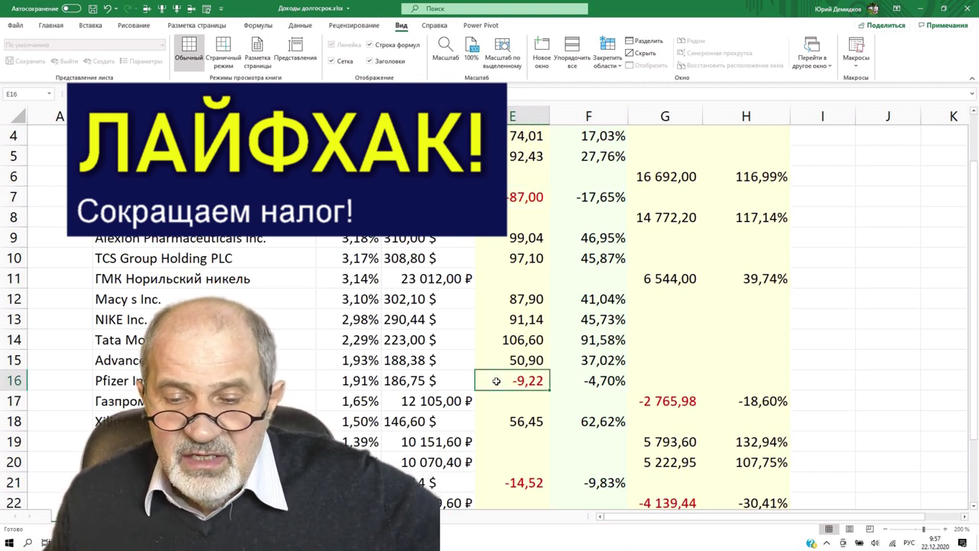
left_click(671, 396)
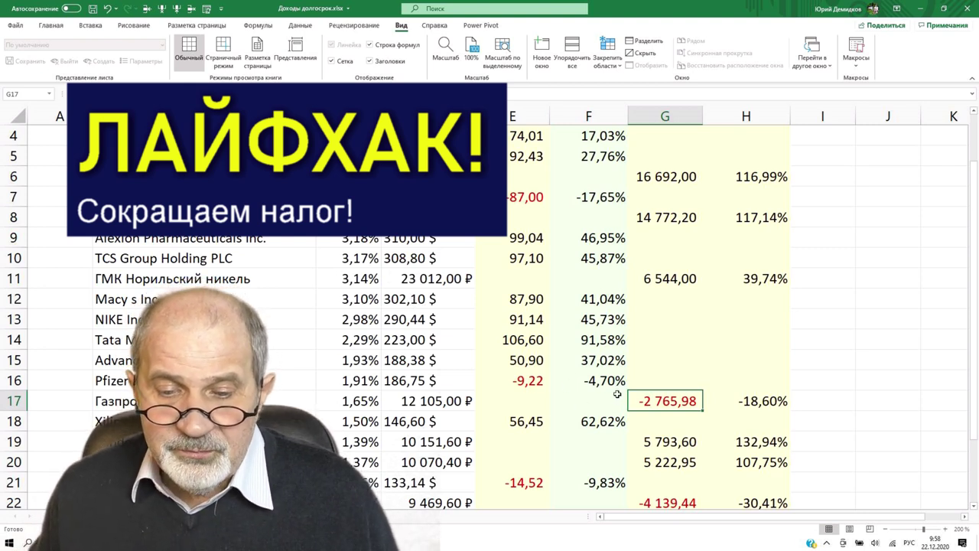
Compare the ruble losses of Газпром in row 17 and the holding in row 22
scroll(615, 395, "down", 1)
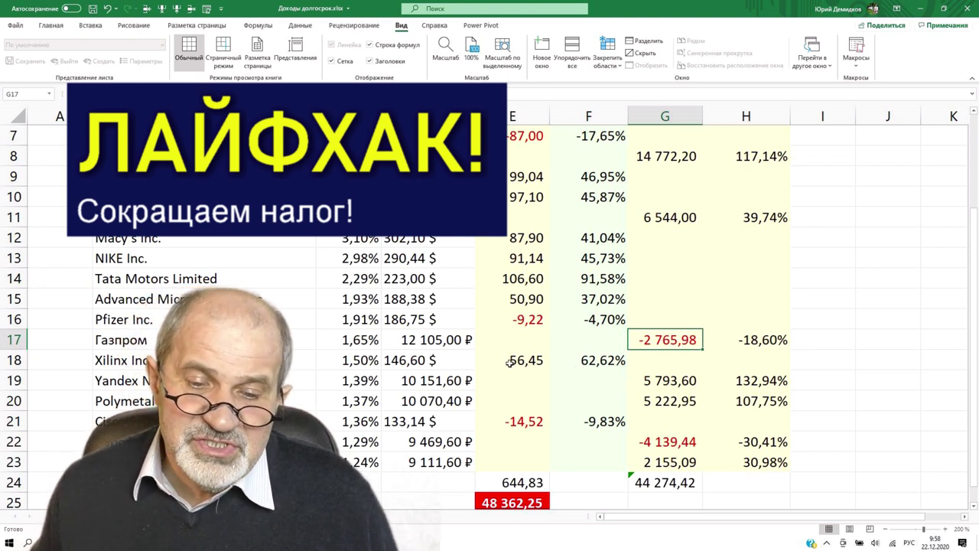
left_click(599, 339)
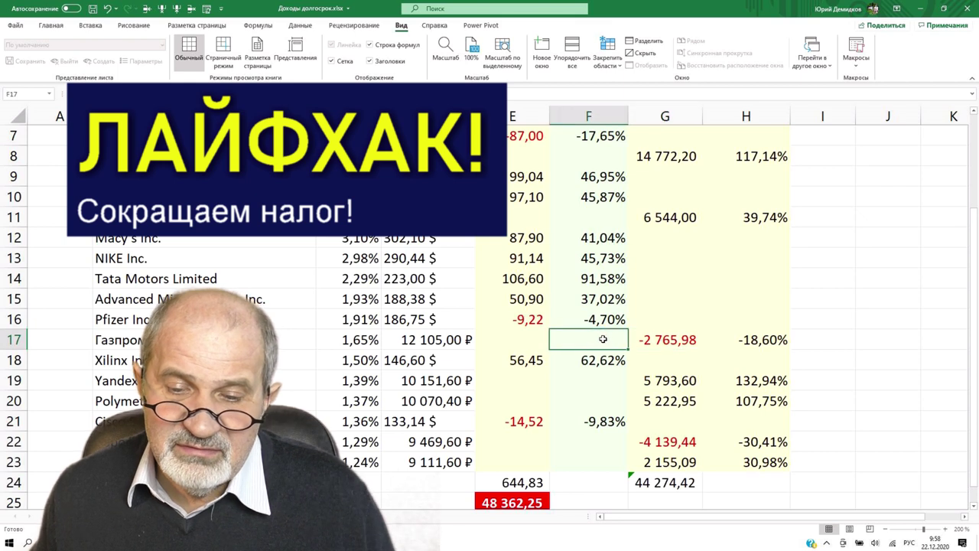
left_click(503, 339)
left_click(587, 344)
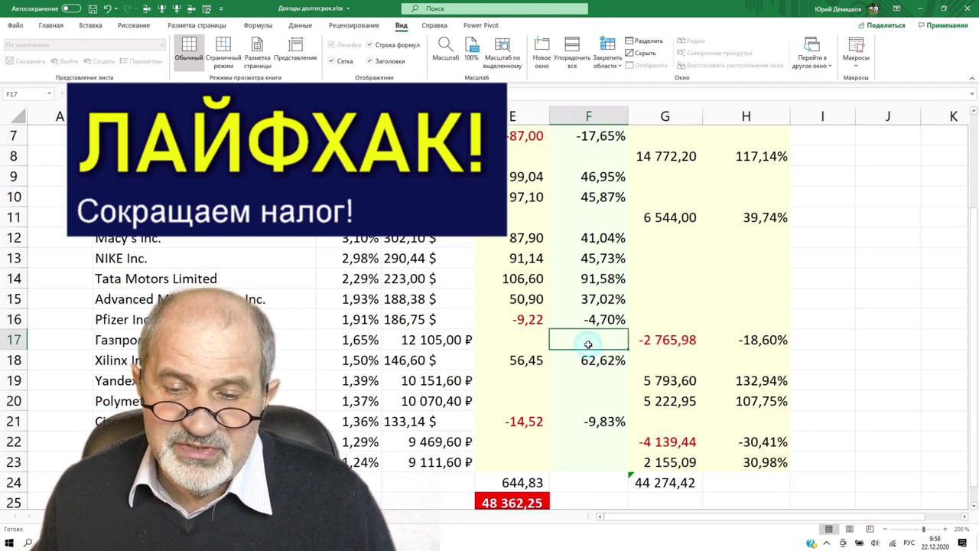
left_click(667, 344)
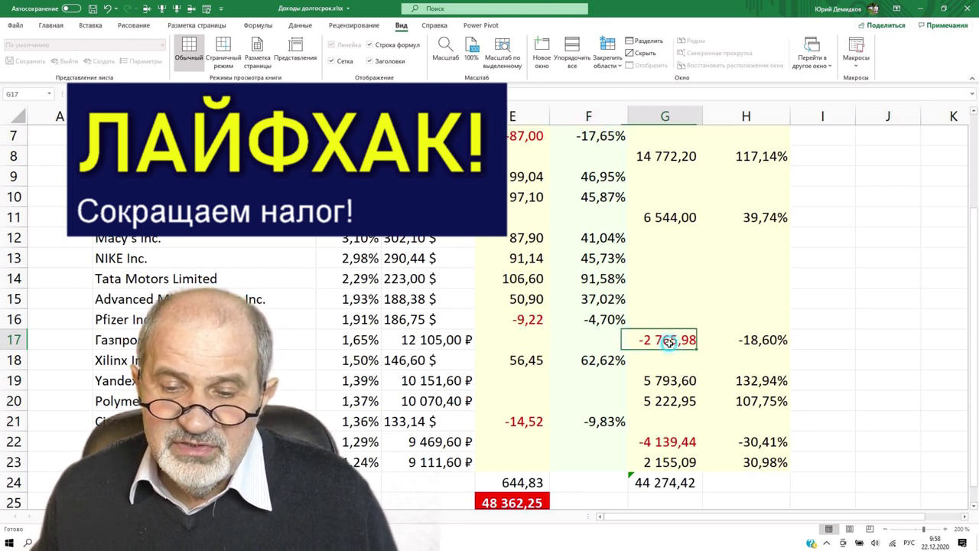
left_click(667, 442)
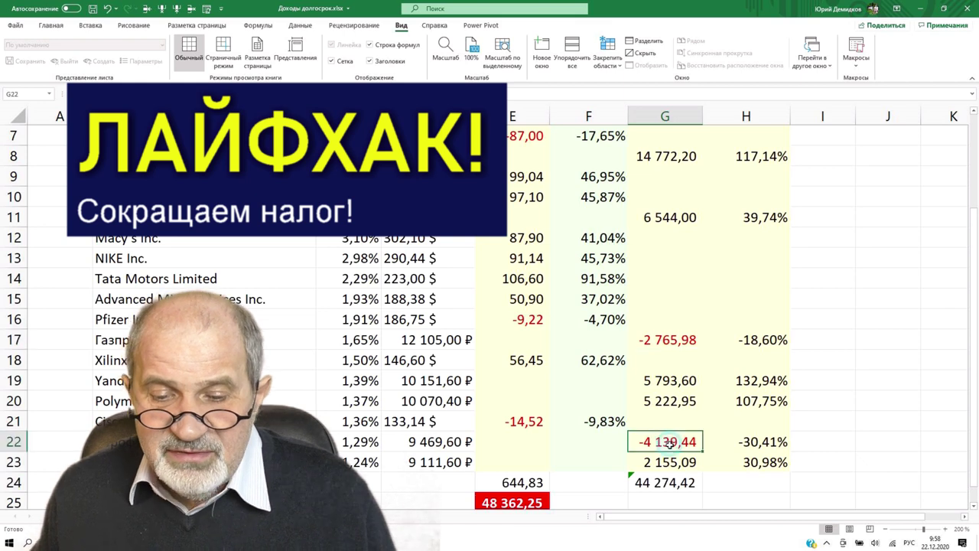
left_click(666, 339)
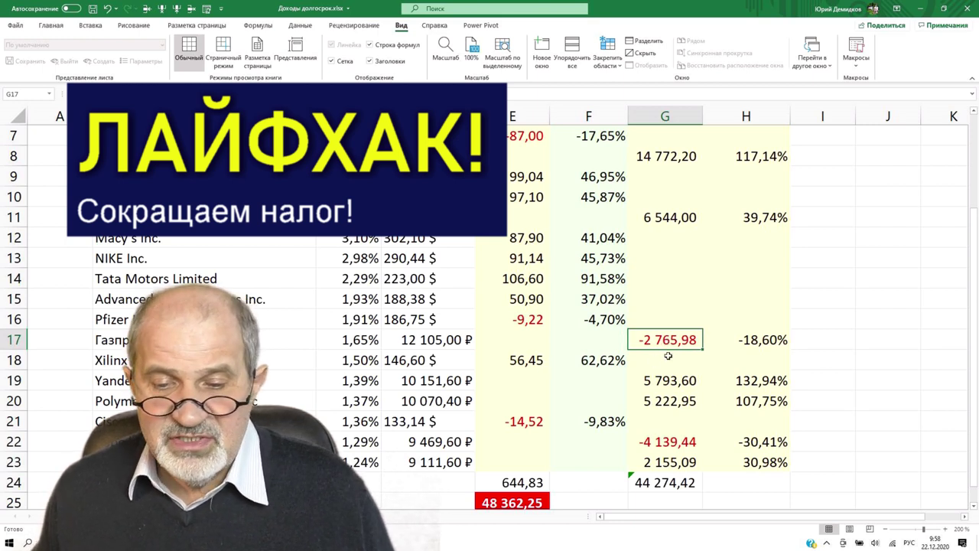
left_click(668, 442)
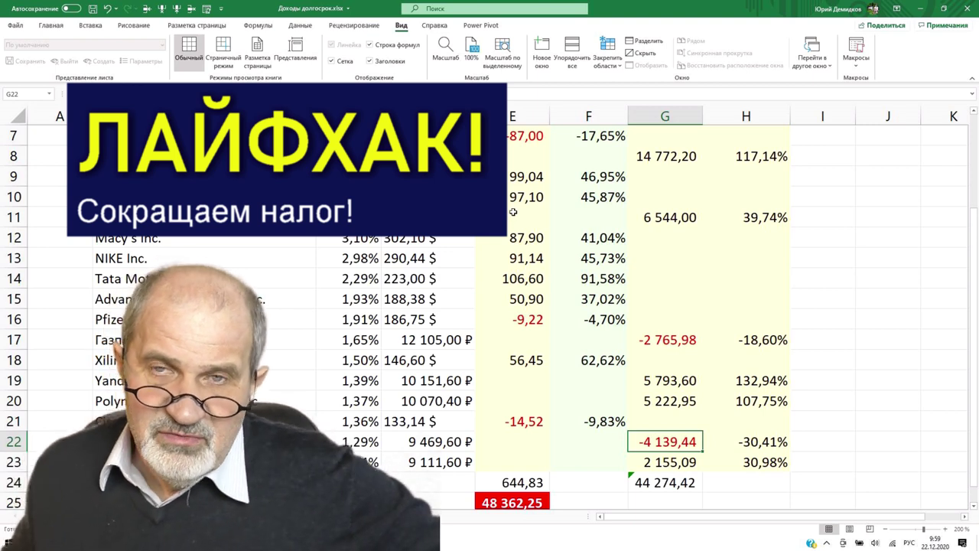
Recheck the dollar loss of Pfizer Inc. and the ruble losses in G17 and G22
left_click(524, 320)
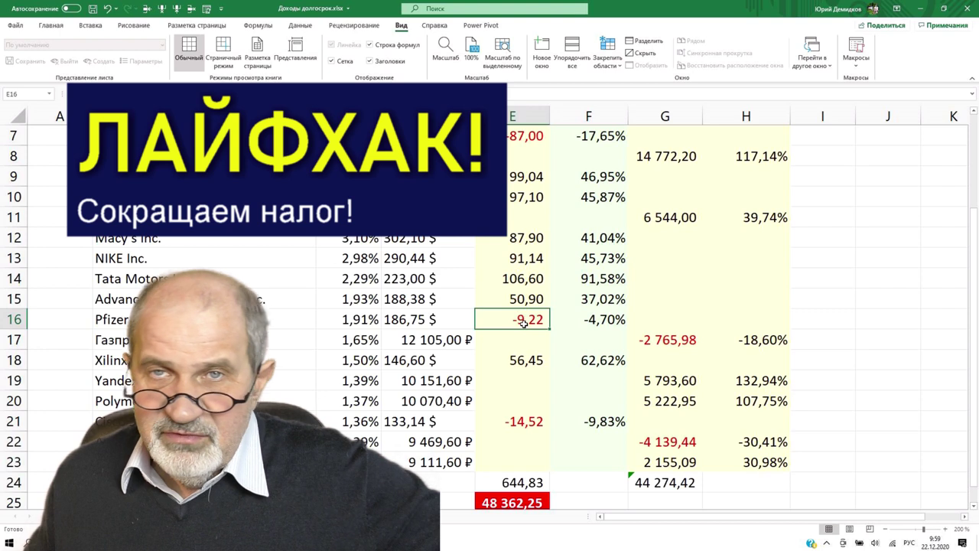
left_click(673, 341)
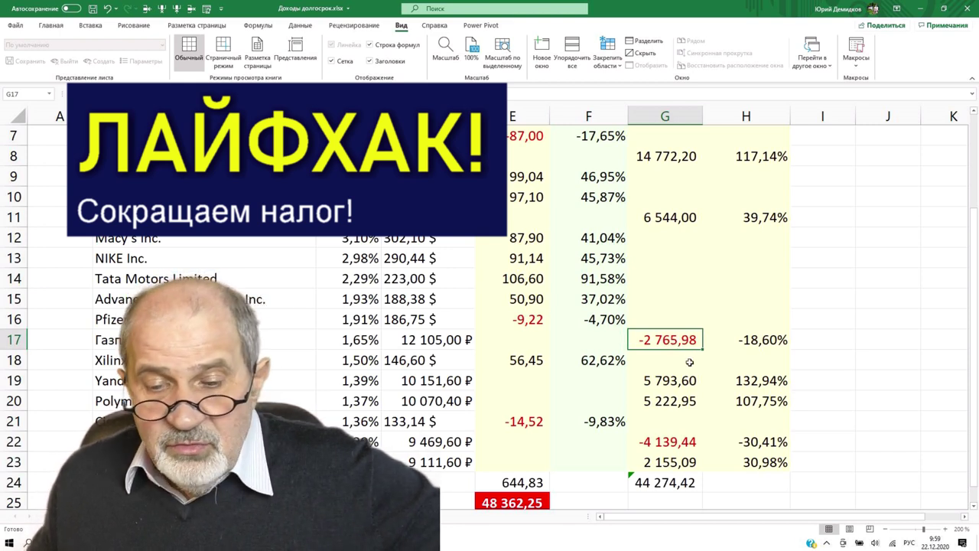
left_click(656, 445)
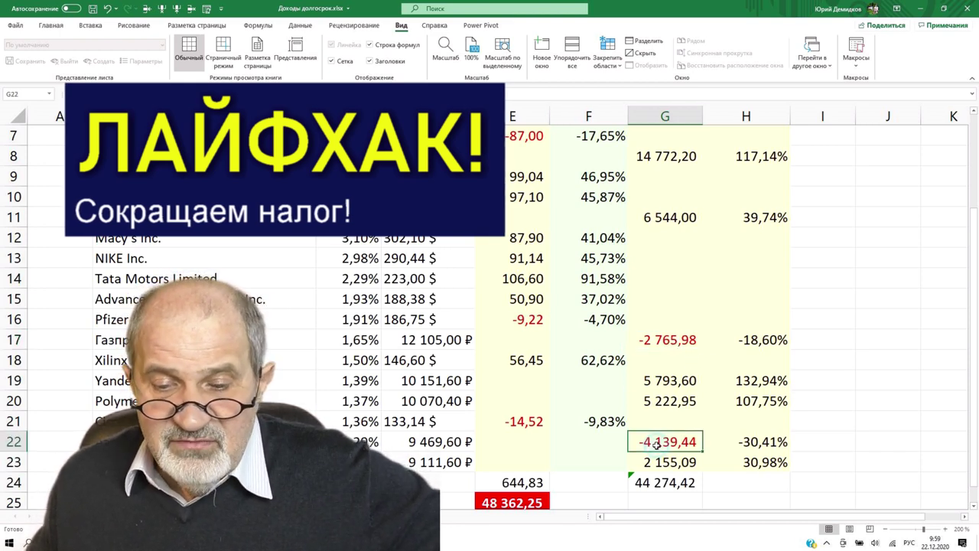
left_click(661, 341)
Highlight the entire ГМК Норильский никель row 11 with a light green fill
scroll(661, 341, "up", 2)
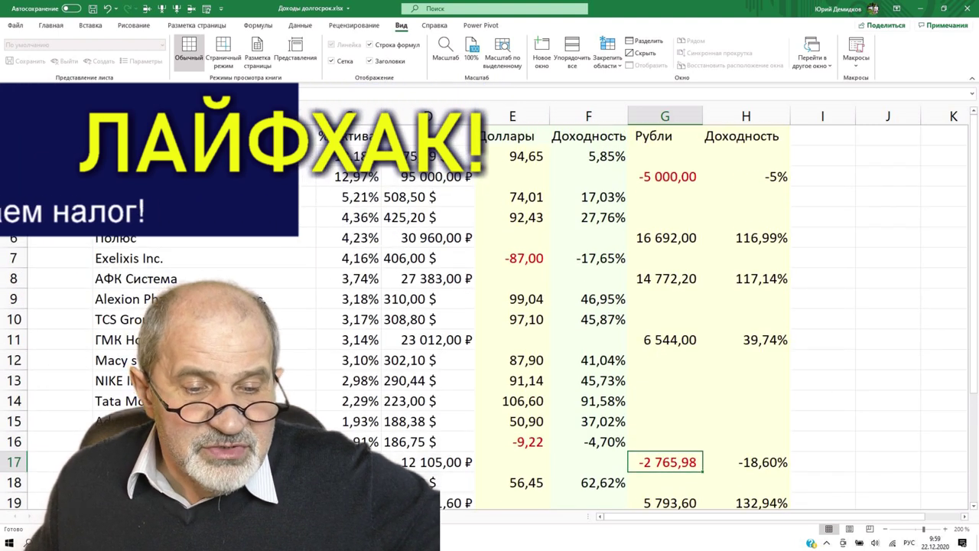
left_click(191, 339)
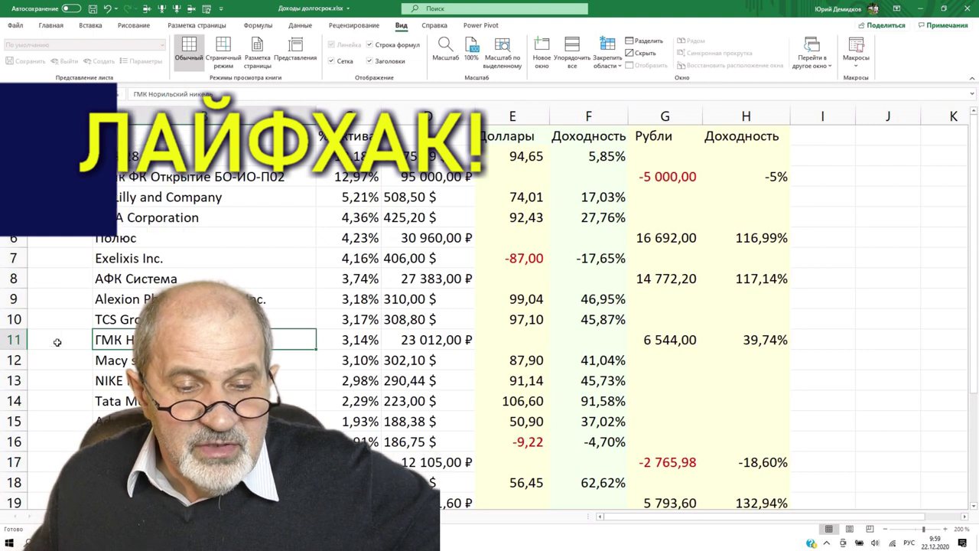
left_click(16, 340)
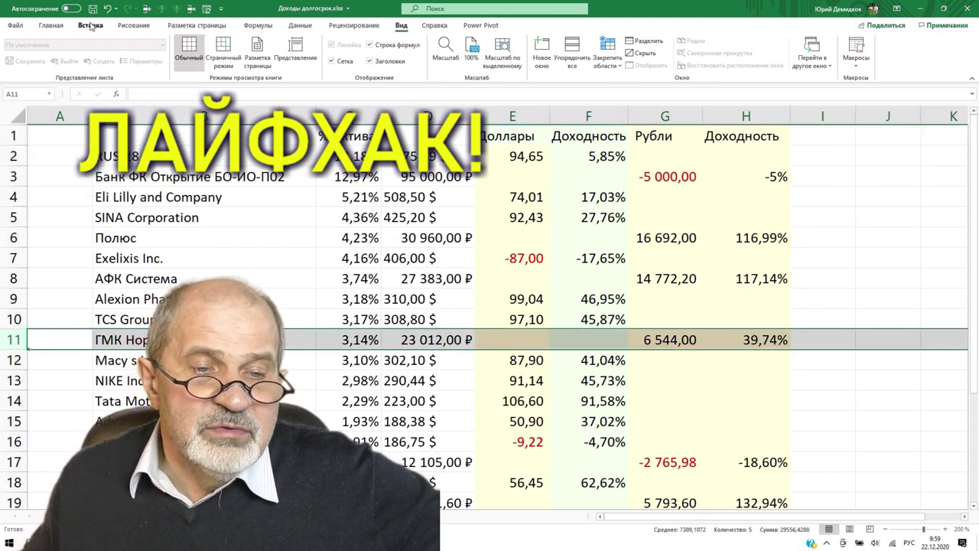
left_click(59, 29)
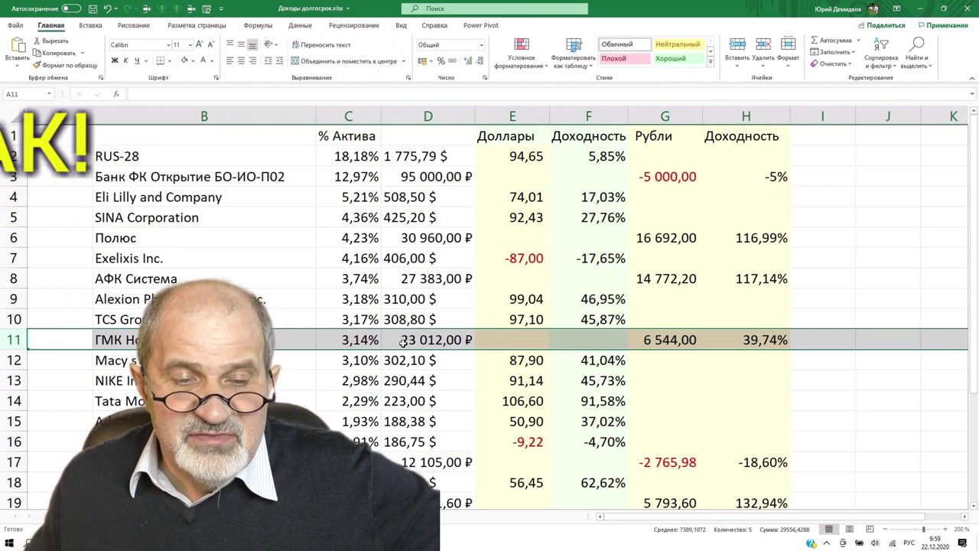
left_click(192, 62)
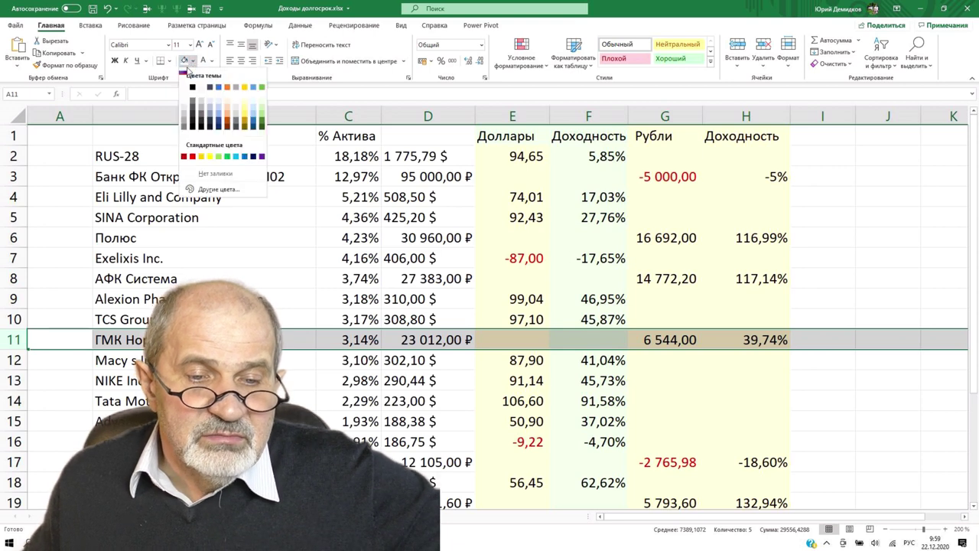
left_click(262, 110)
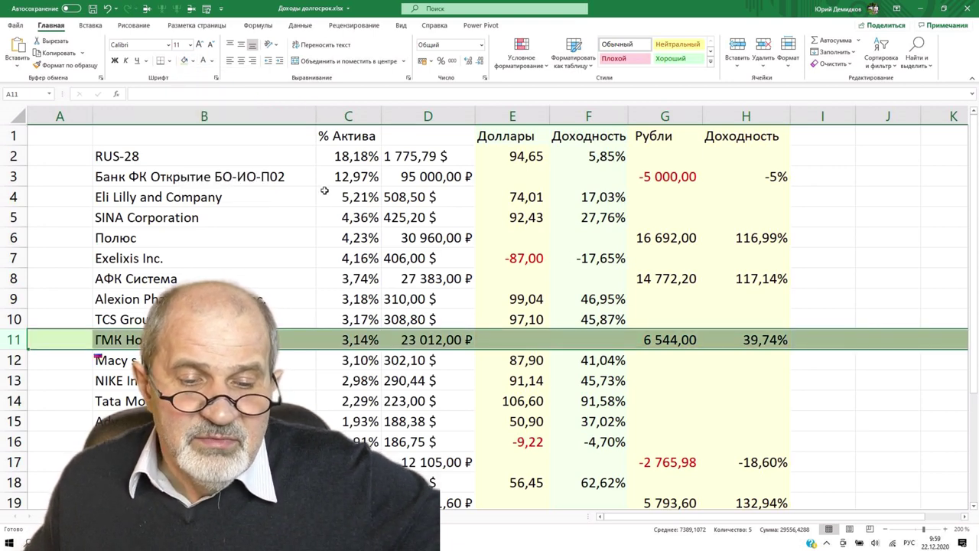
left_click(325, 195)
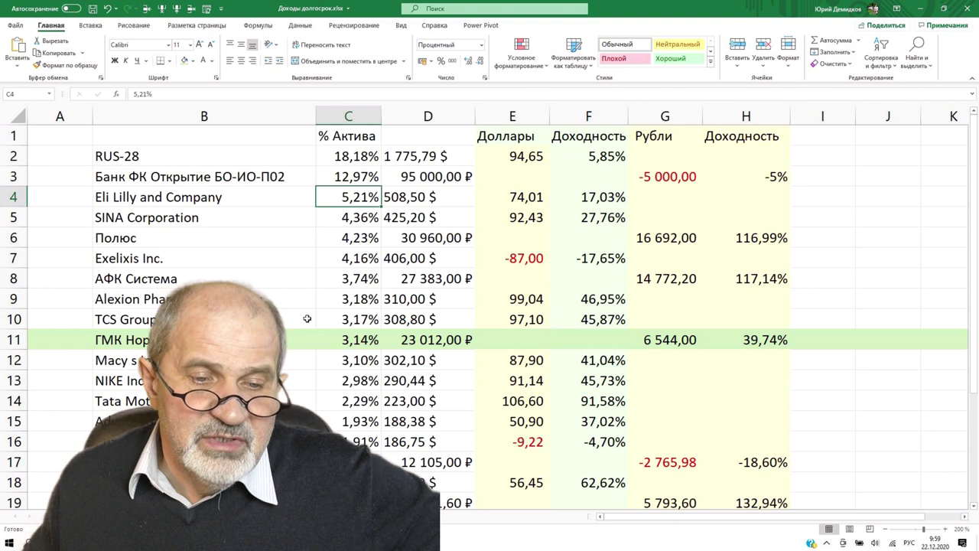
Examine the SINA Corporation position and its dollar value in row 5
left_click(222, 218)
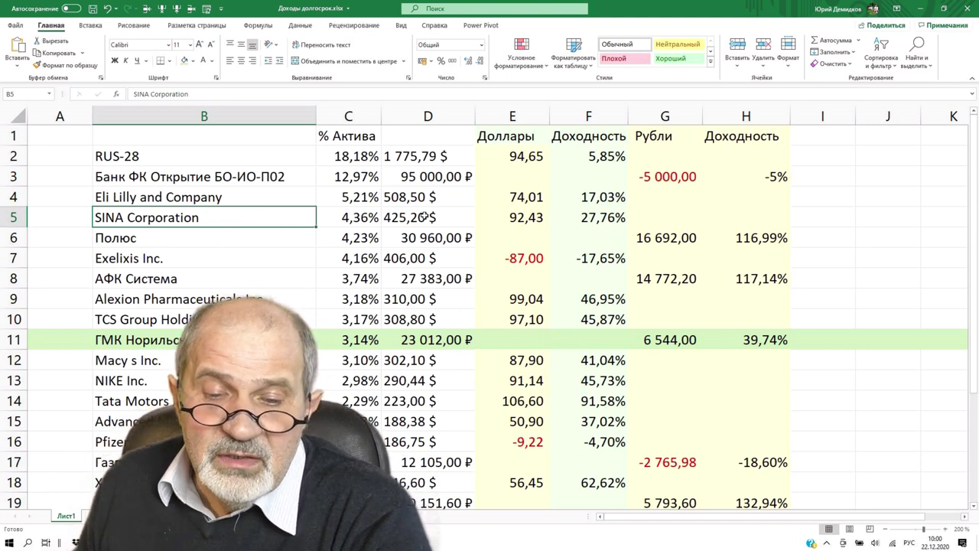
left_click(426, 217)
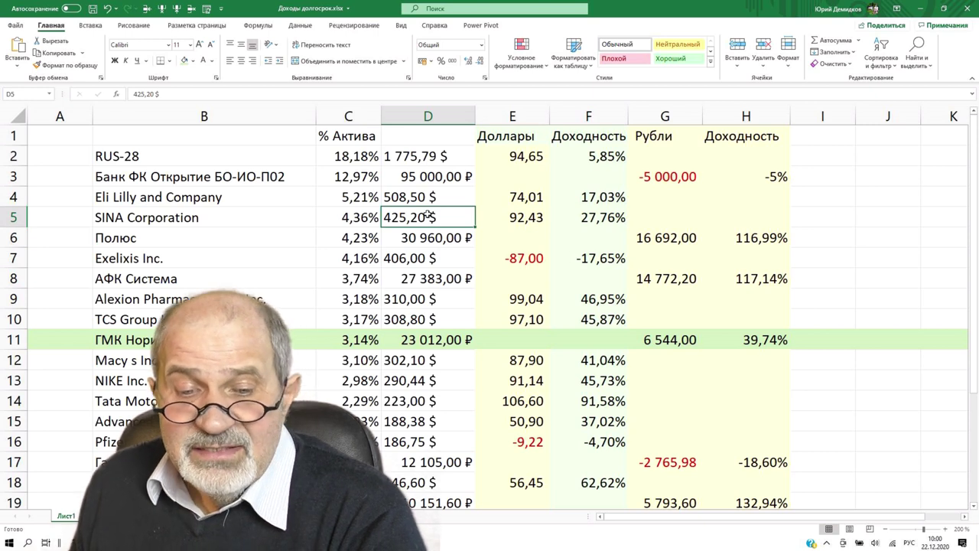
left_click(259, 220)
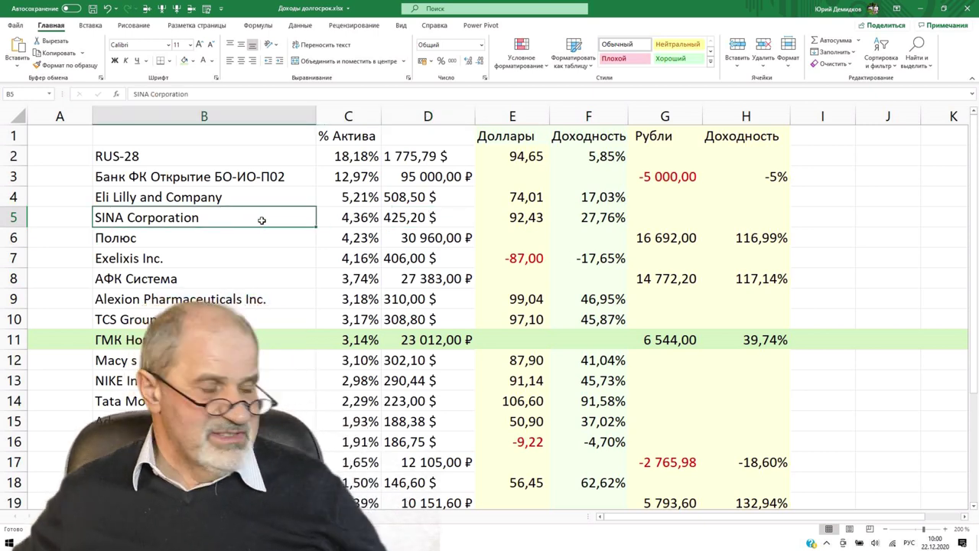